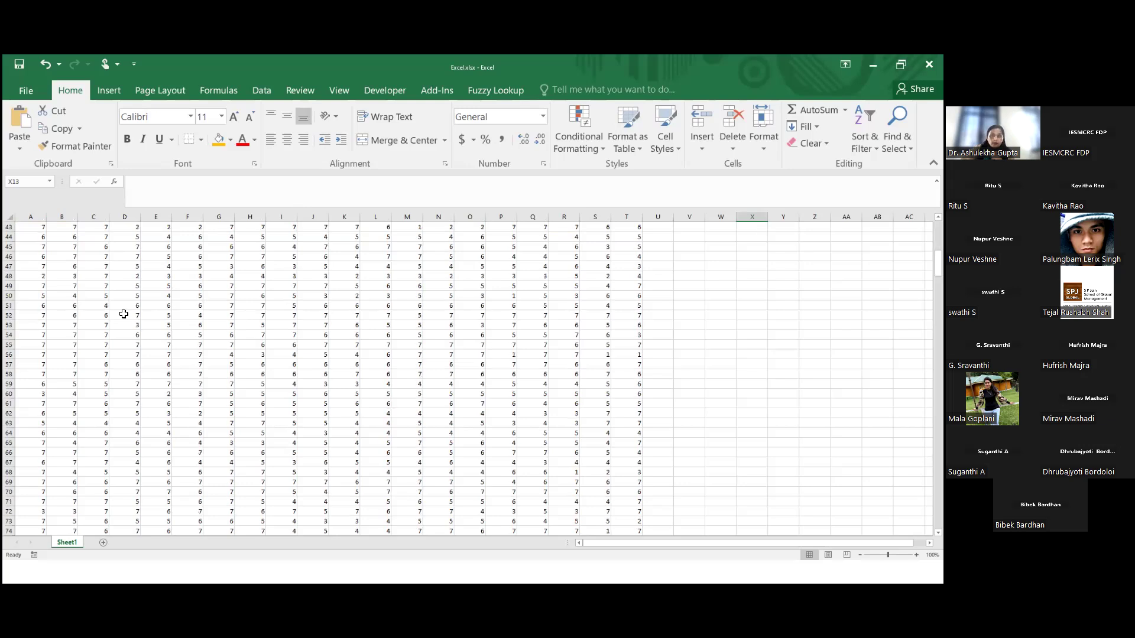
Look through all the response rows to the end of the data and return to the header row
scroll(123, 314, "down", 20)
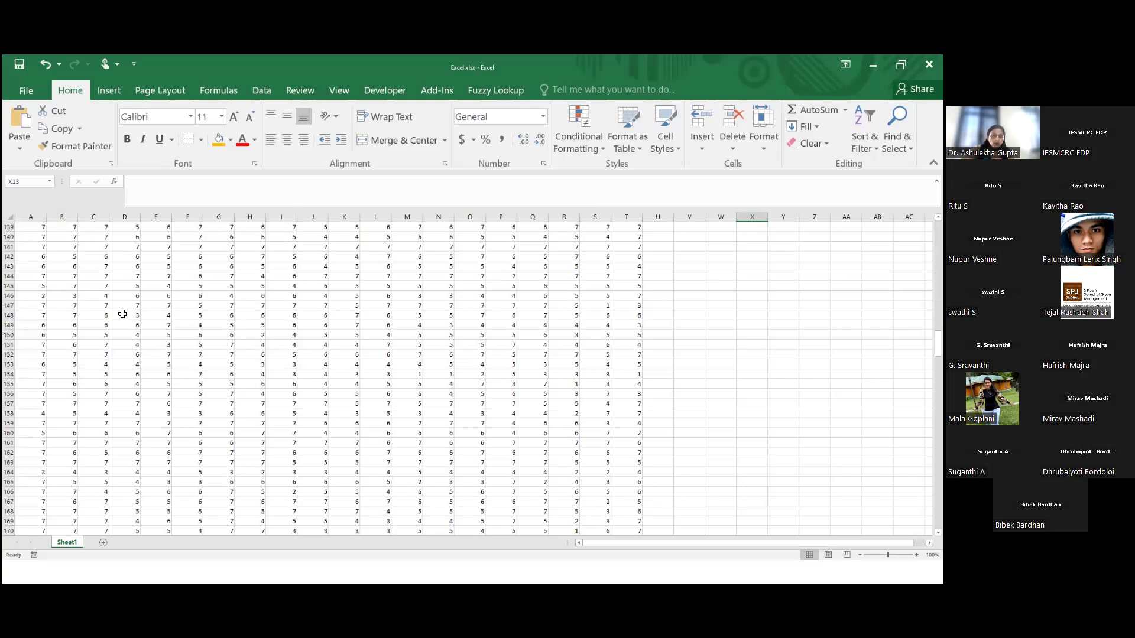
scroll(124, 314, "down", 20)
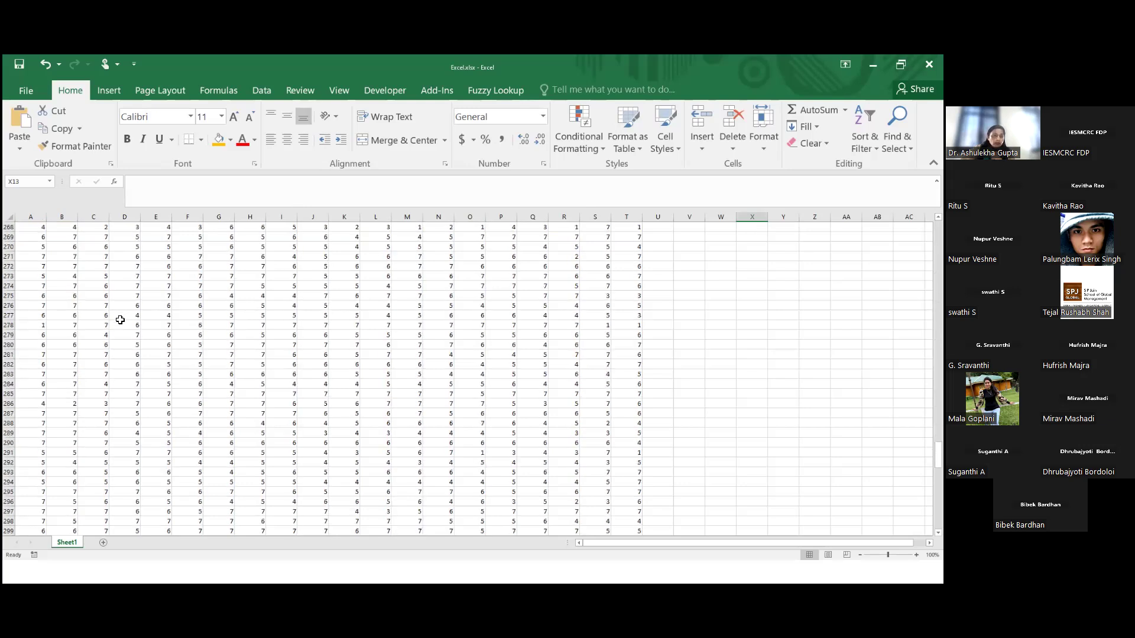
scroll(102, 359, "down", 10)
scroll(591, 317, "up", 20)
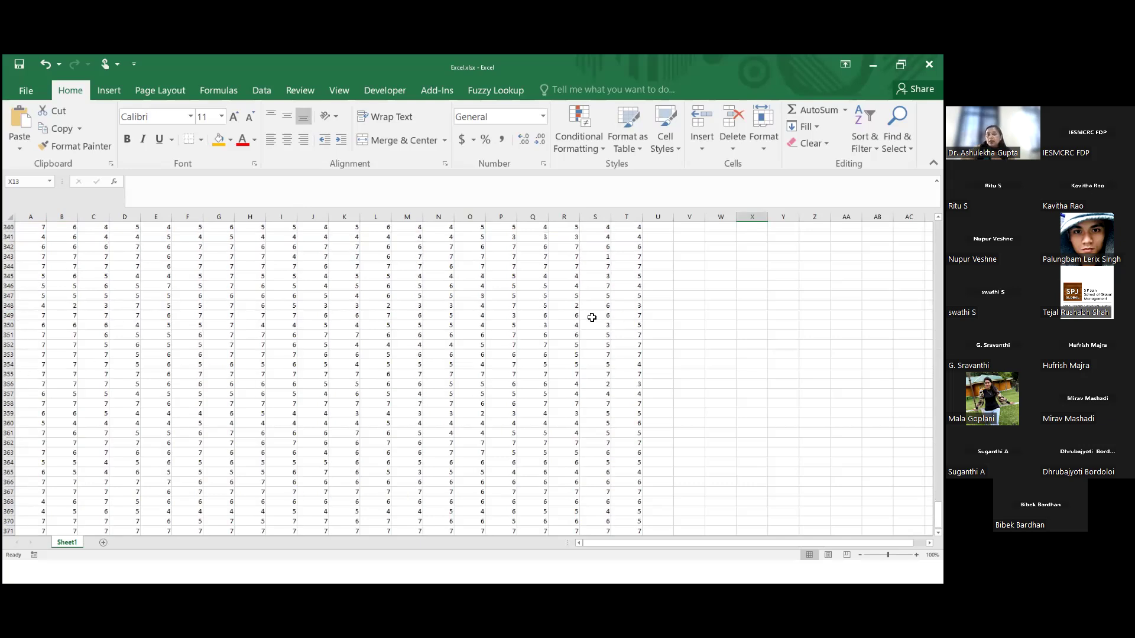
scroll(592, 318, "up", 20)
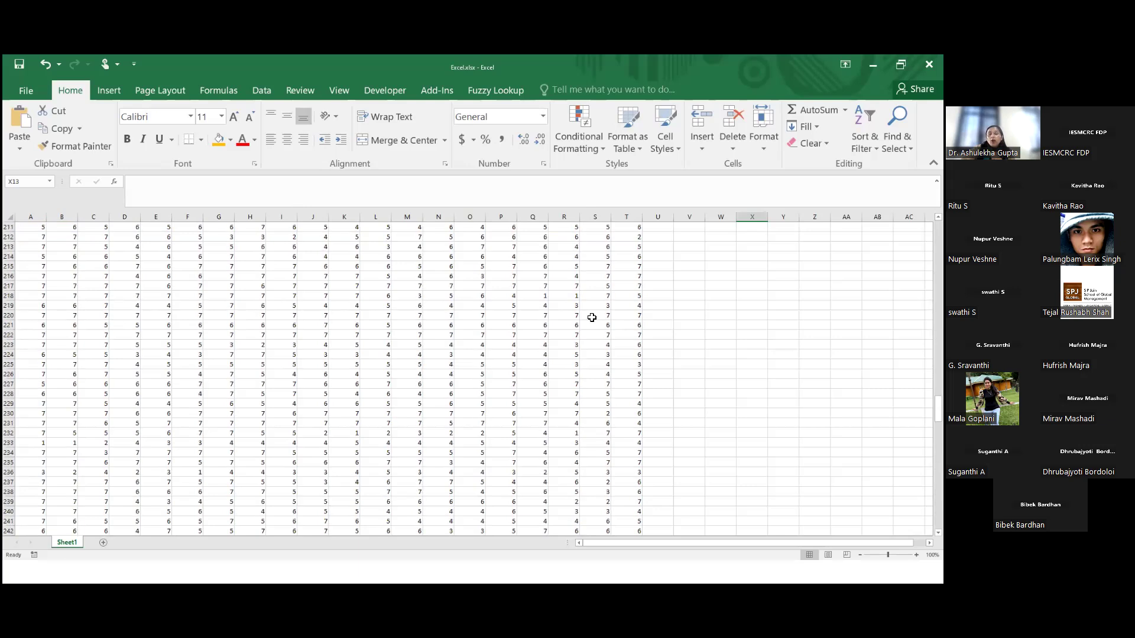
scroll(592, 317, "up", 20)
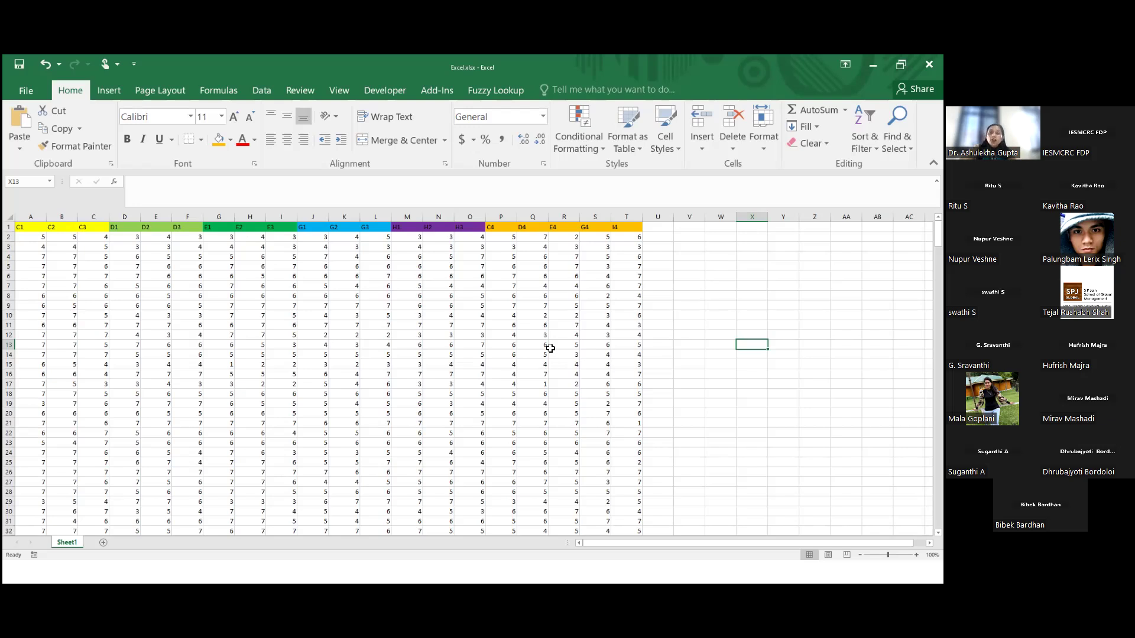
Add the header "standard Deviation" in cell U1 and widen column U to fit it
left_click(658, 230)
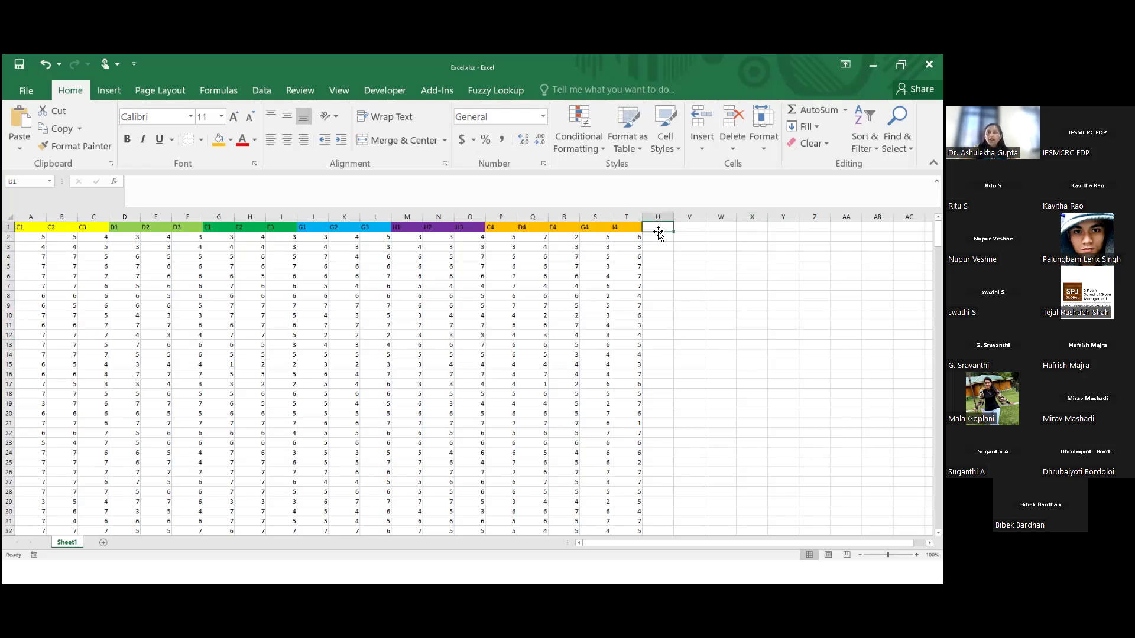
type("standard Devia")
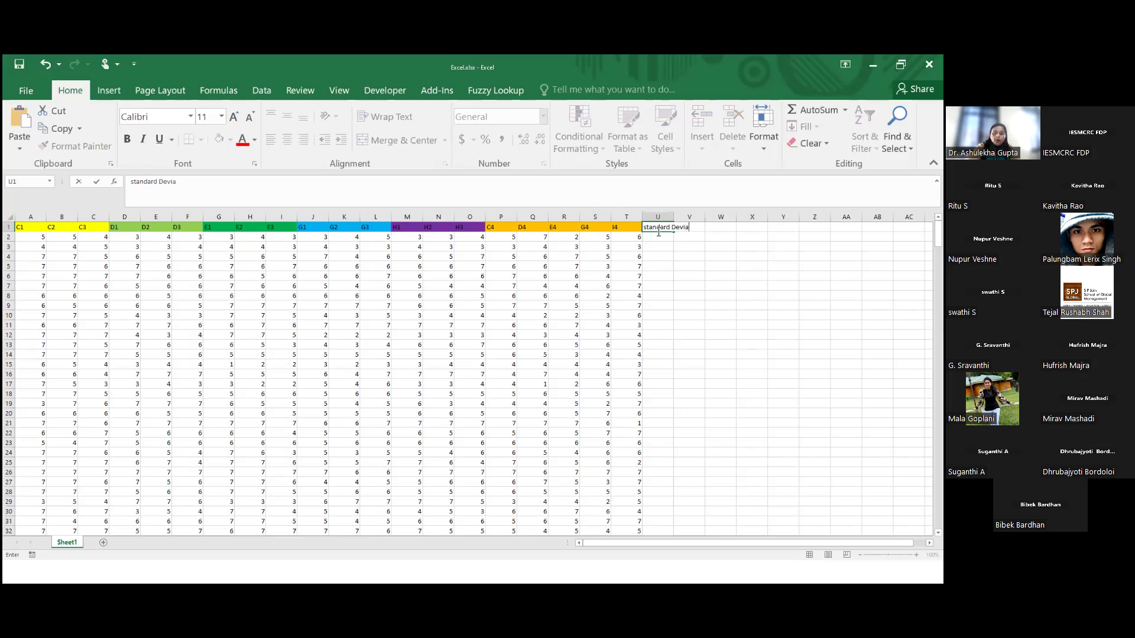
type("tion")
left_click(688, 266)
left_click_drag(673, 221, 711, 221)
left_click(673, 229)
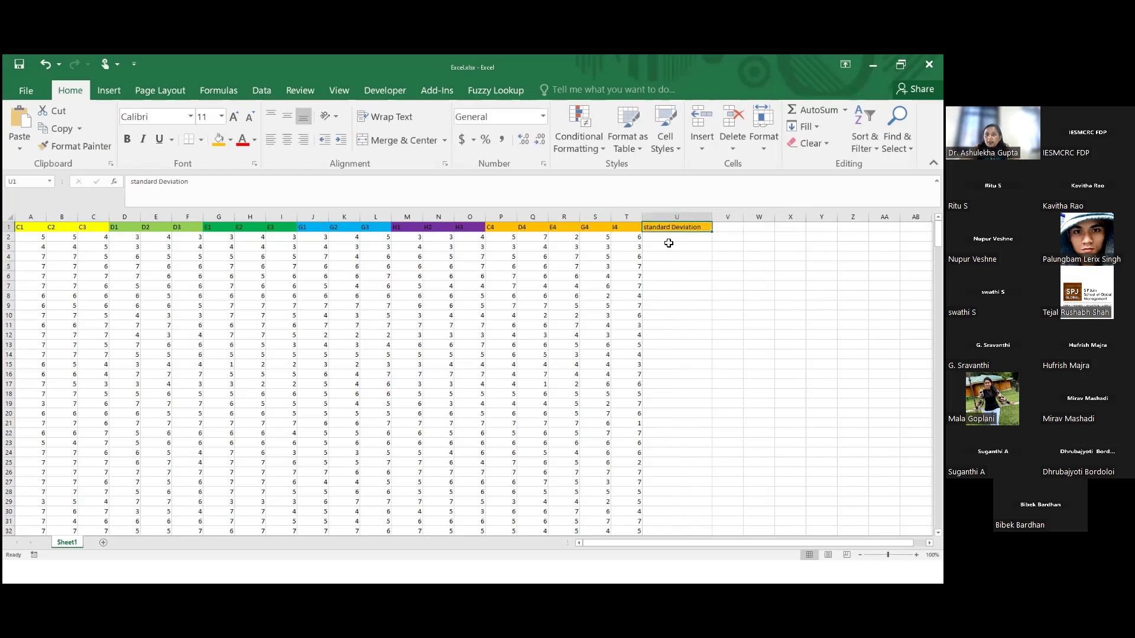
left_click(666, 239)
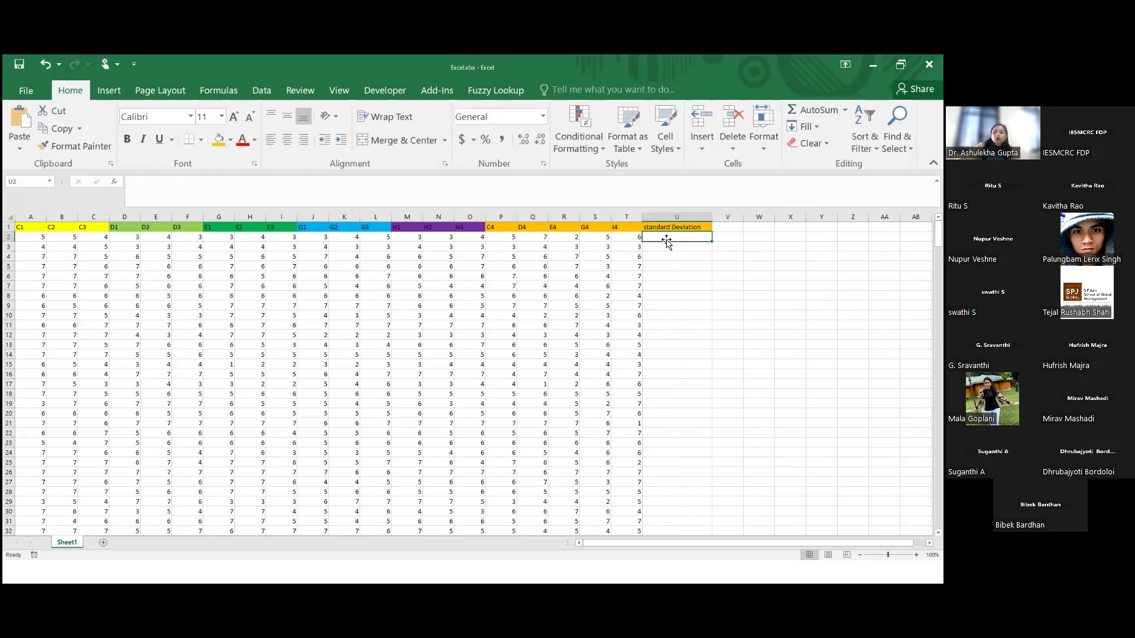
type("=std")
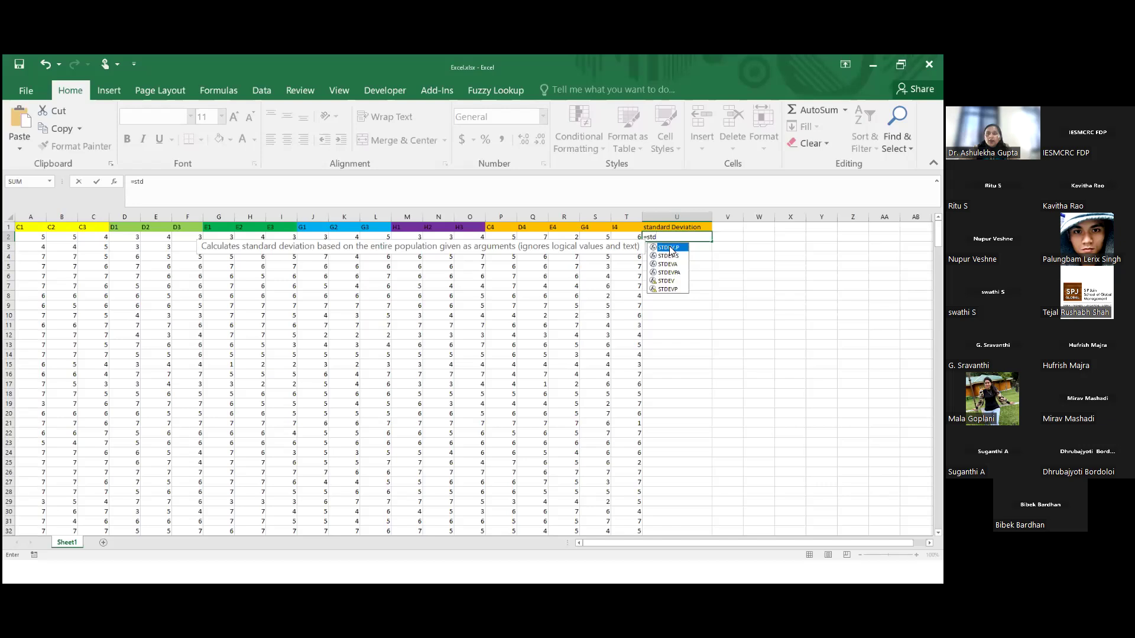
key("Return")
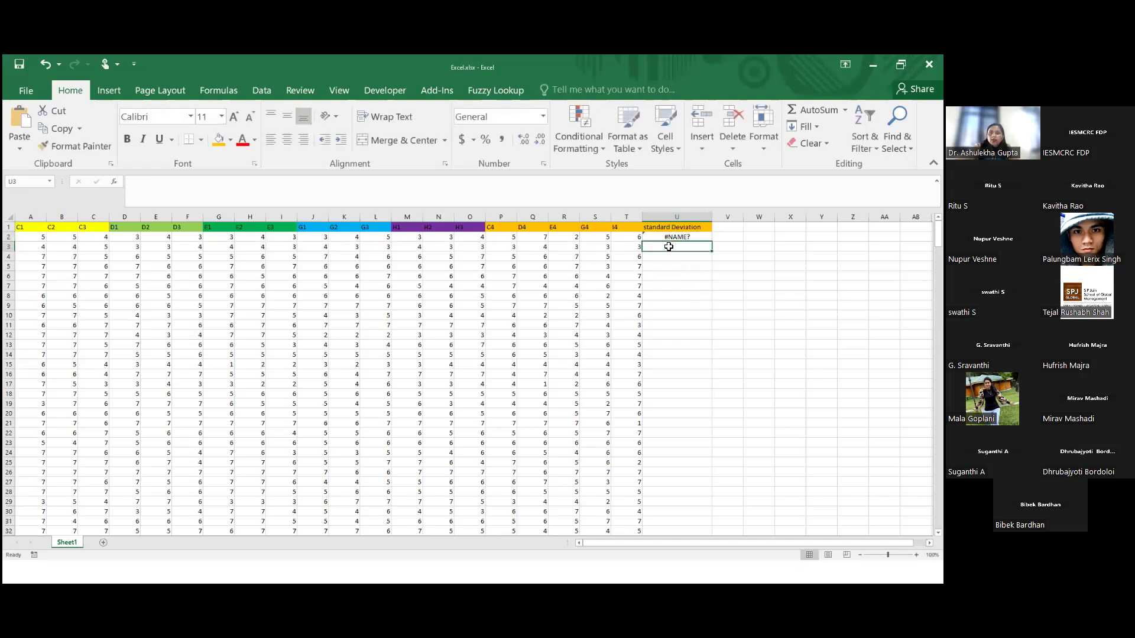
Replace the incomplete entry in U2 with the formula =STDEV.P(A2:T2)
left_click(667, 237)
double_click(701, 237)
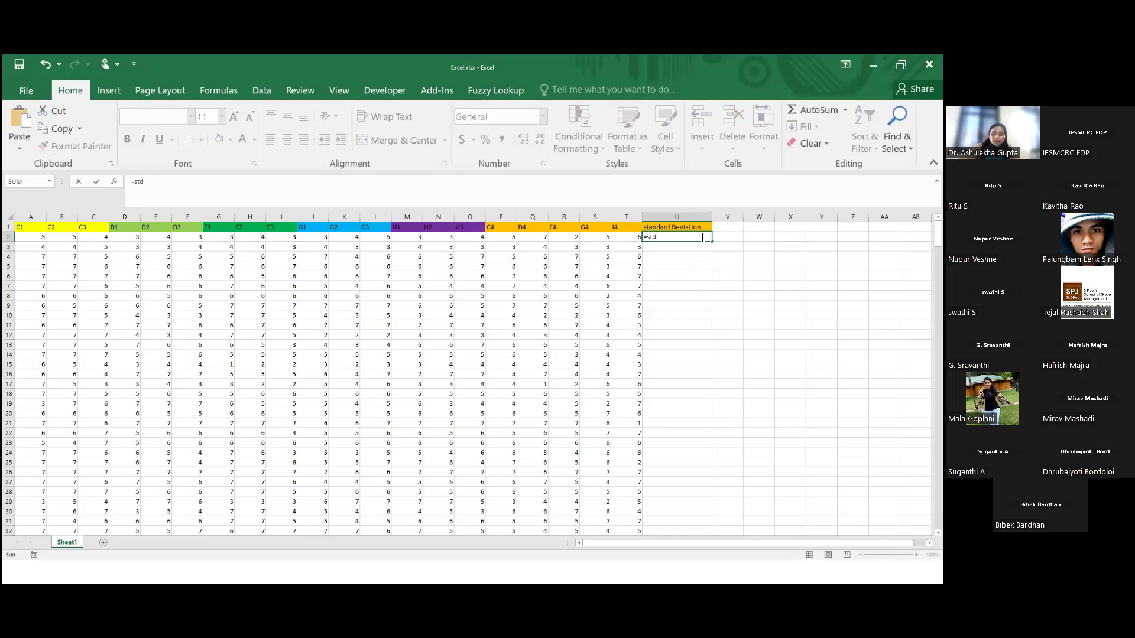
key("BackSpace")
key("BackSpace")
key("BackSpace")
key("BackSpace")
type("std")
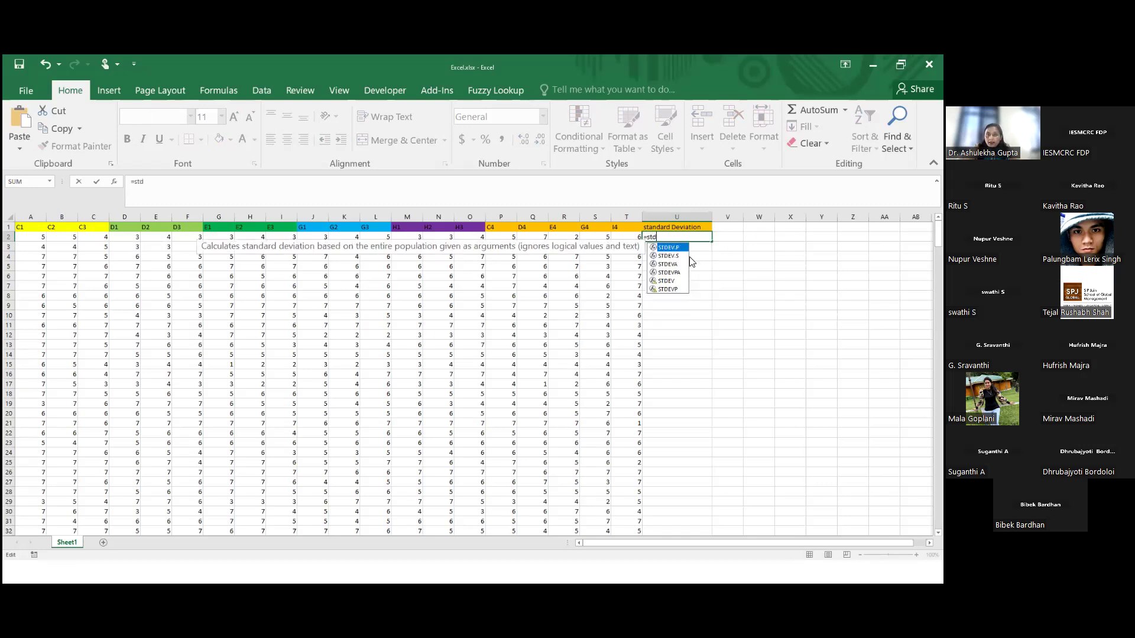
key("Tab")
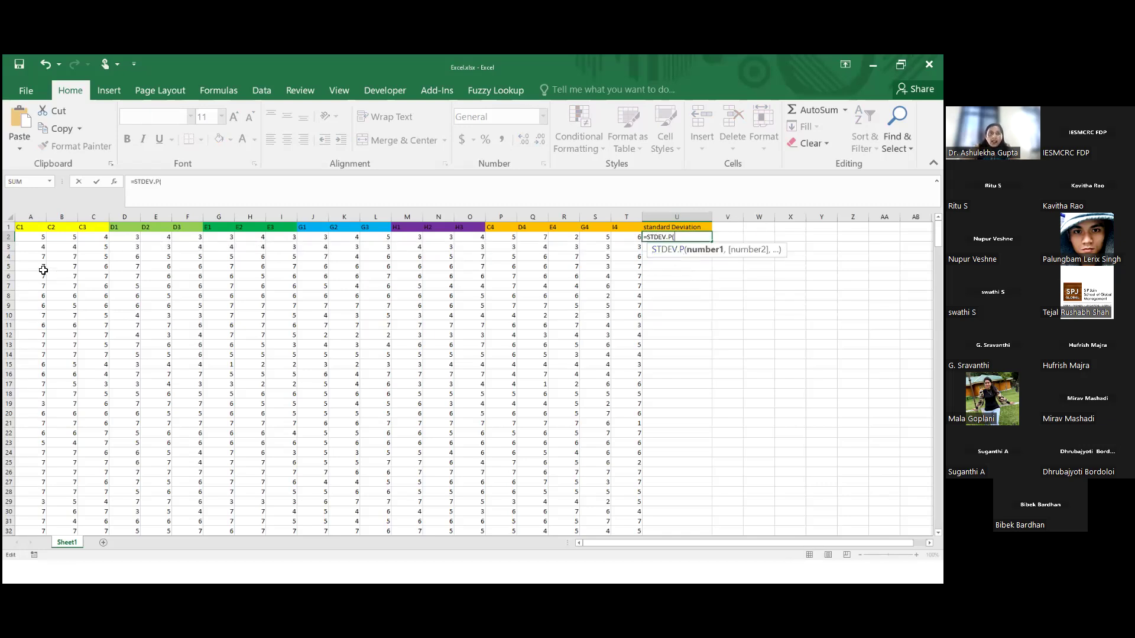
left_click_drag(30, 237, 634, 239)
type(")")
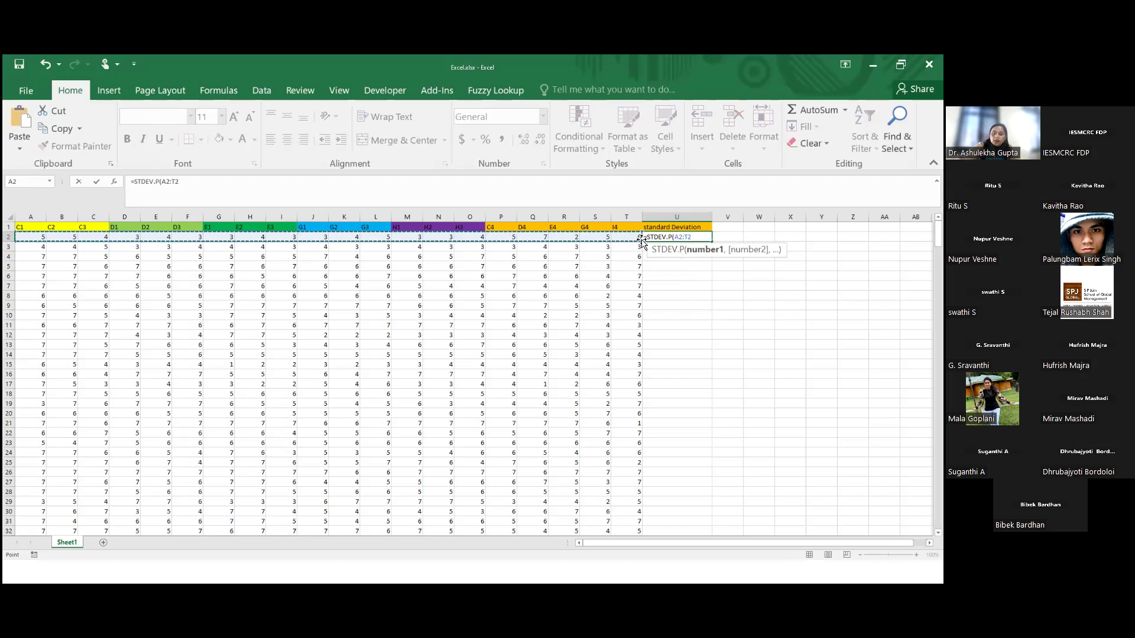
key("Return")
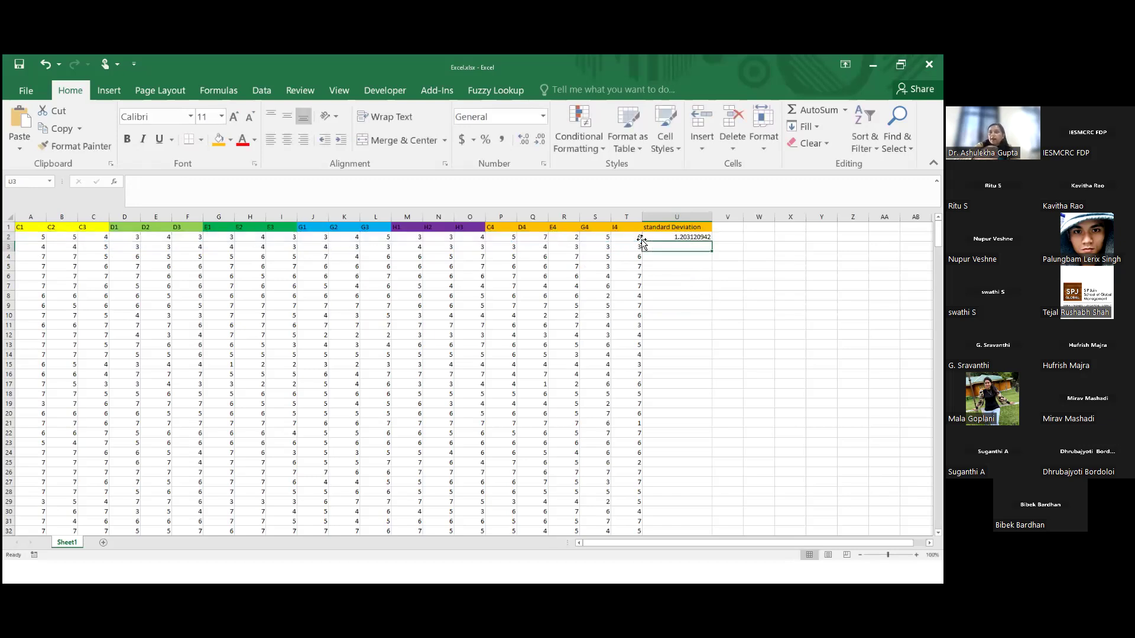
Fill the standard deviation formula from U2 down to the last data row, U372
left_click(689, 239)
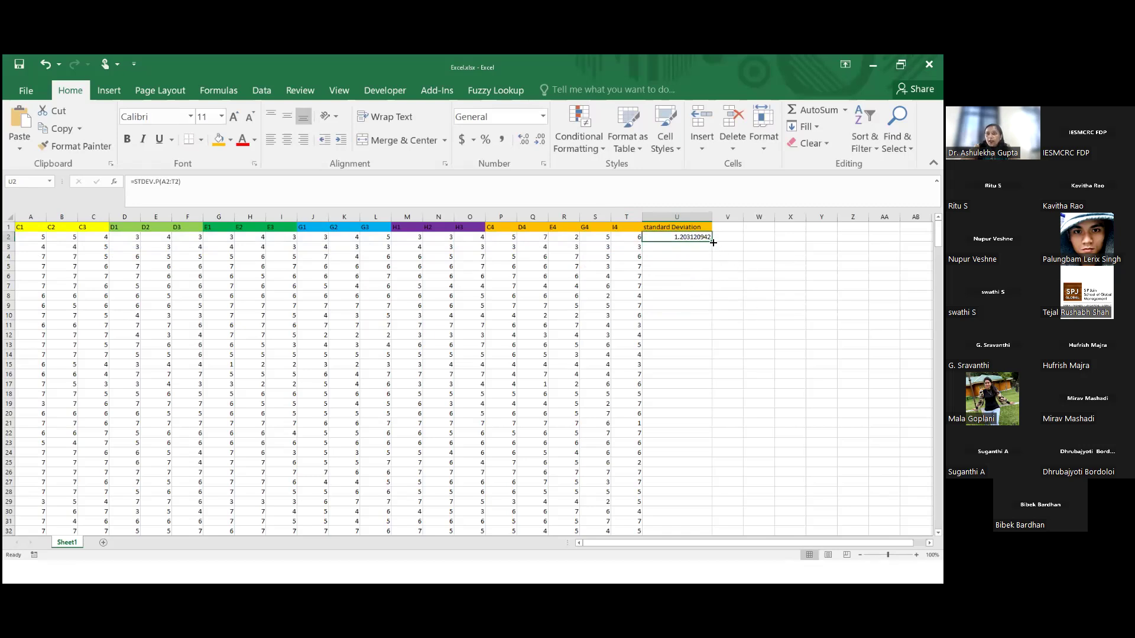
left_click_drag(712, 242, 698, 496)
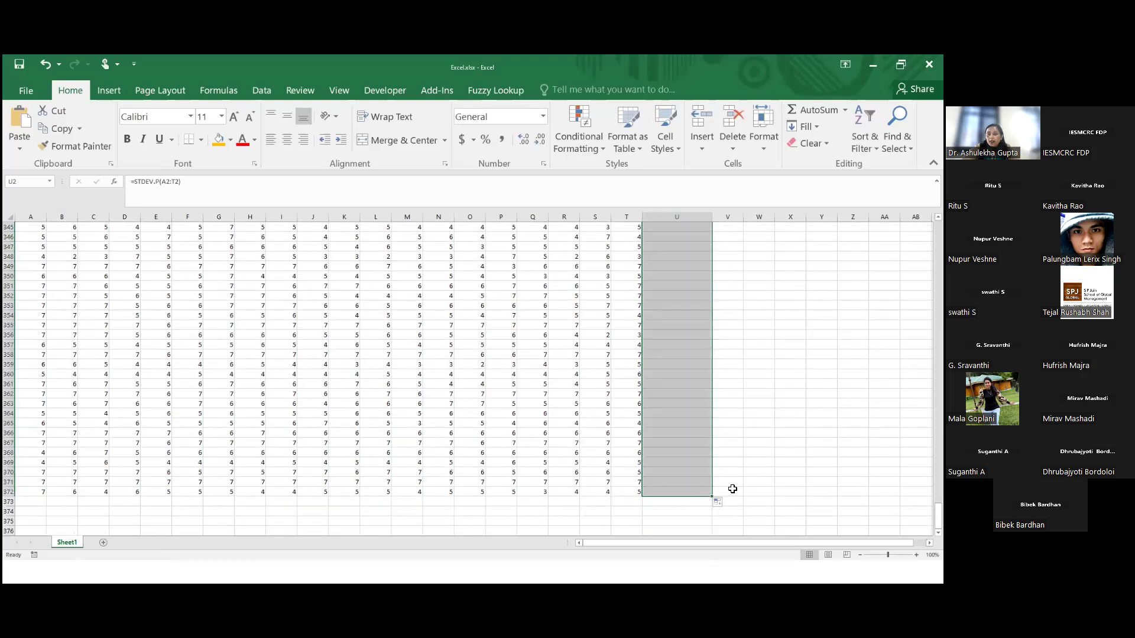
scroll(748, 486, "up", 20)
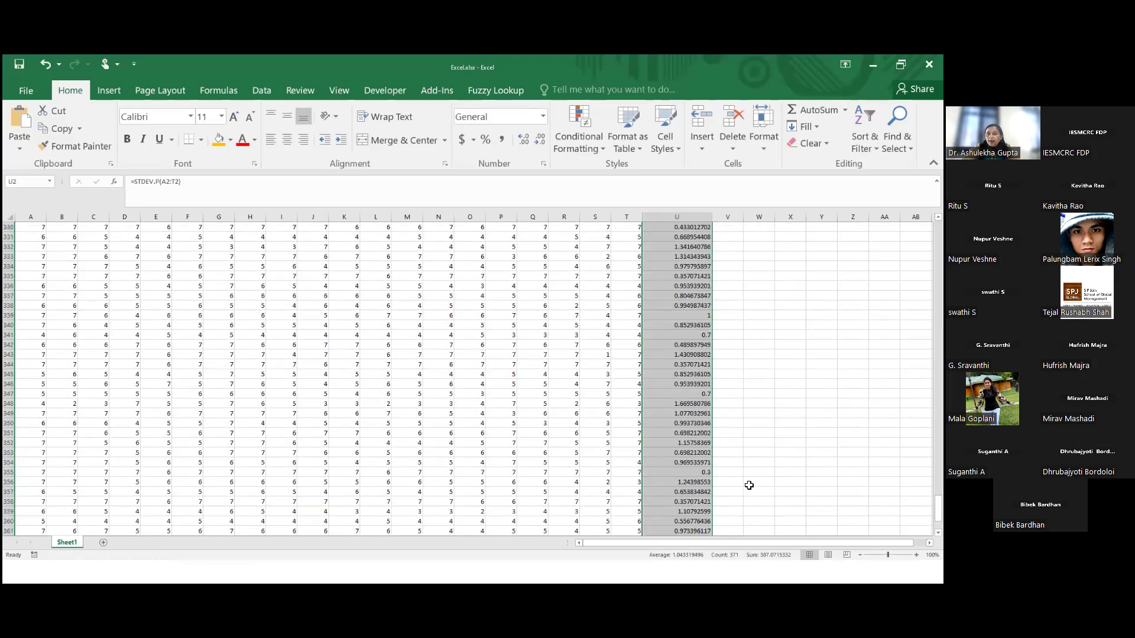
scroll(760, 476, "up", 20)
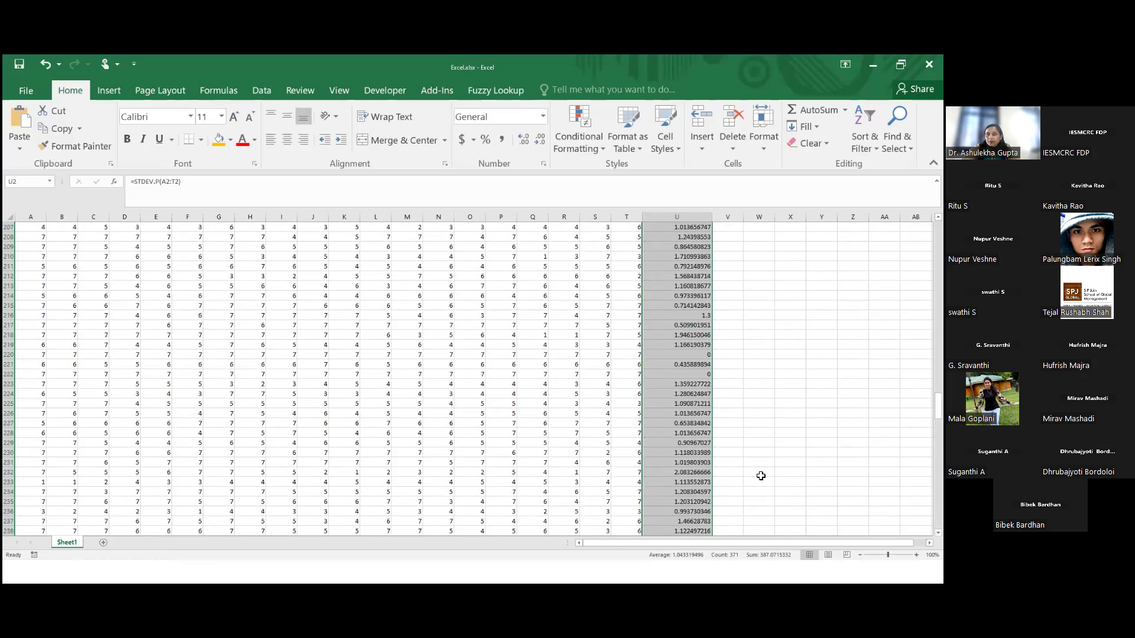
scroll(762, 474, "up", 20)
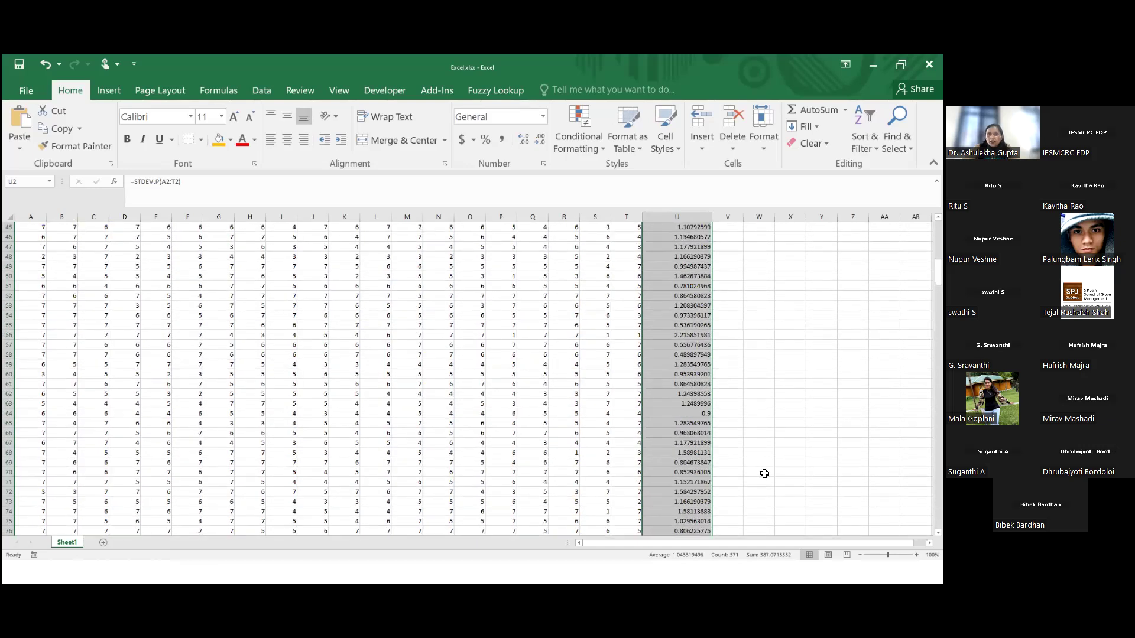
Format the standard deviation values with three decimal places and center column U horizontally
left_click(521, 140)
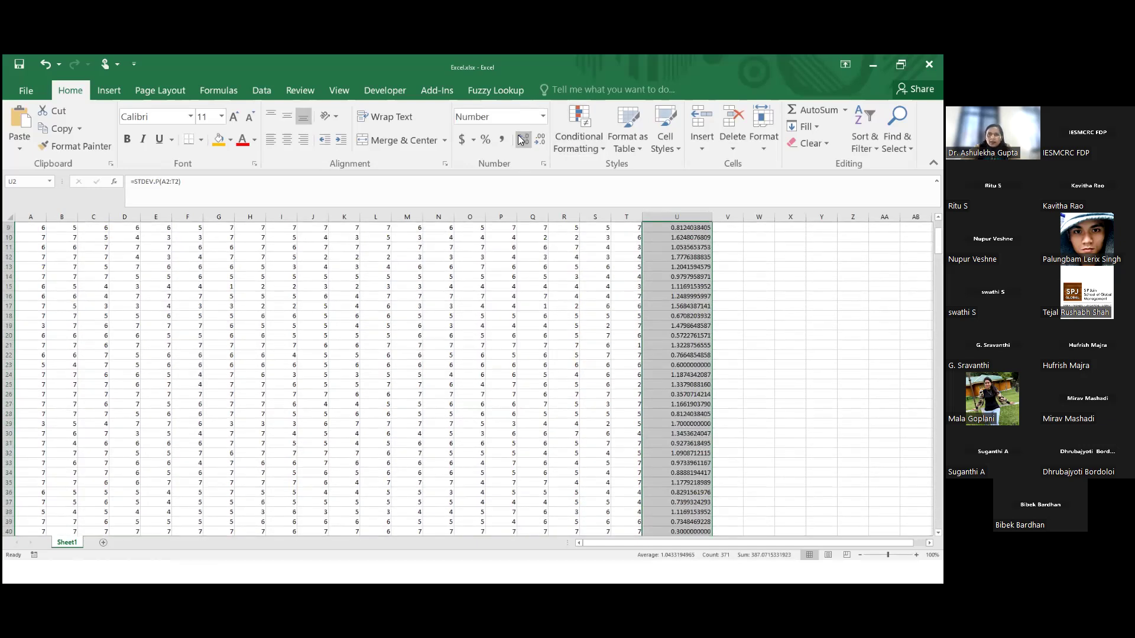
left_click(539, 143)
left_click(539, 143)
left_click(539, 143)
left_click(539, 143)
left_click(539, 143)
left_click(539, 143)
left_click(539, 143)
left_click(539, 143)
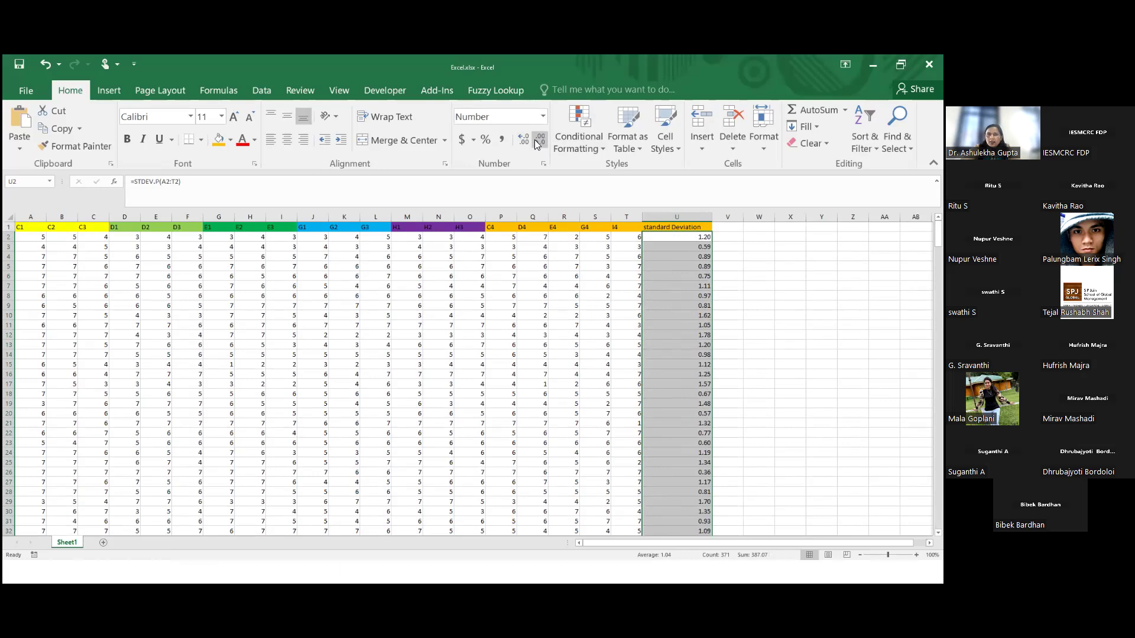
left_click(523, 140)
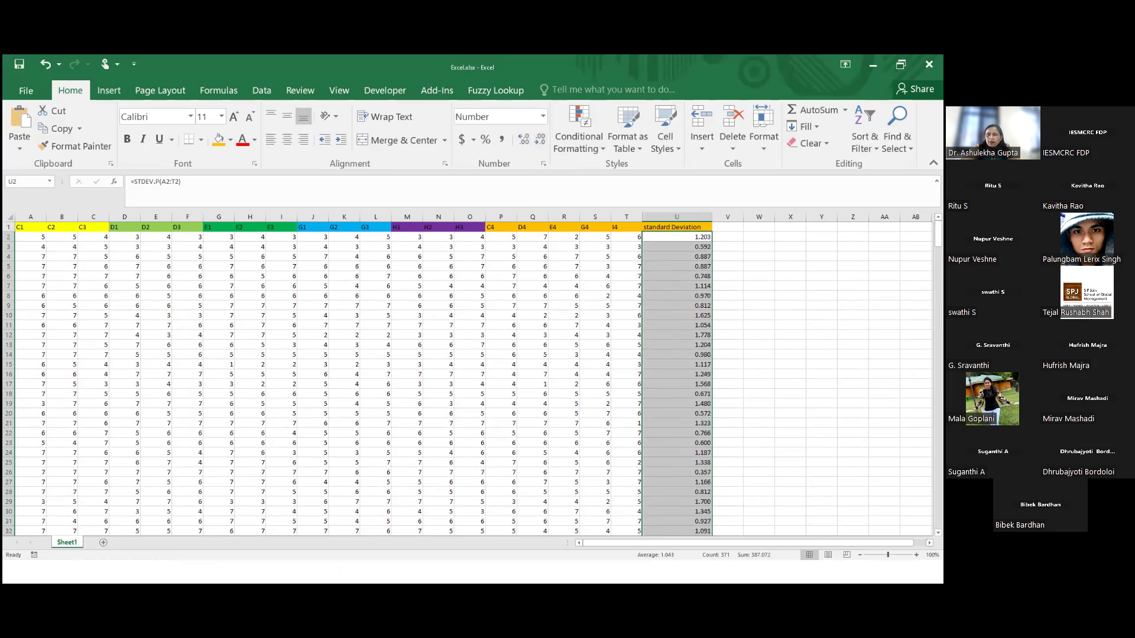
left_click(821, 315)
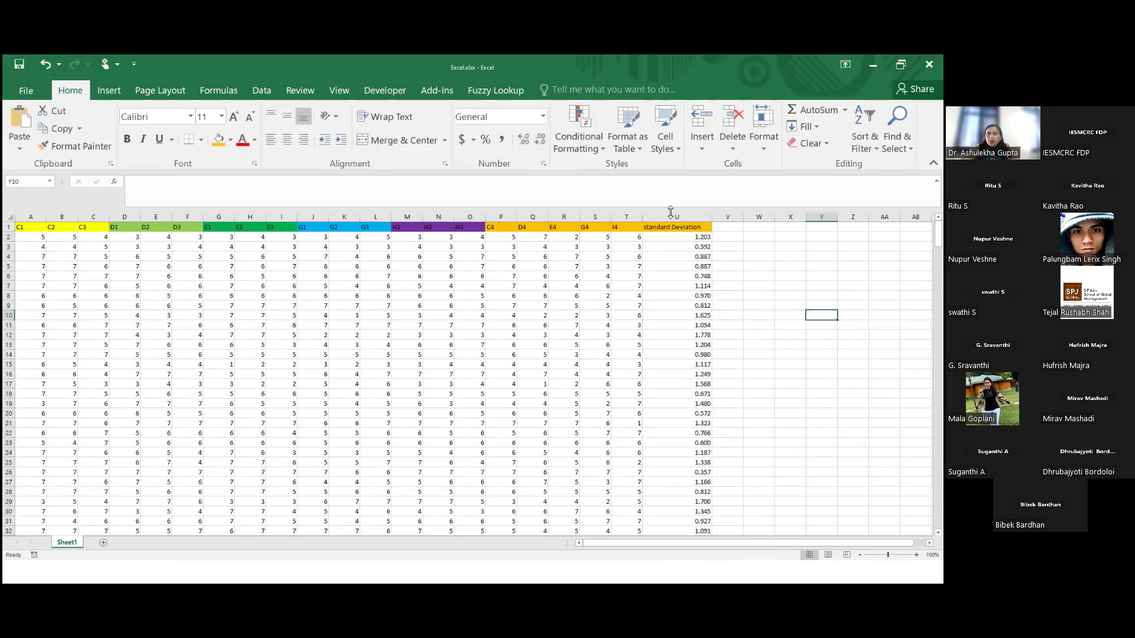
left_click(671, 216)
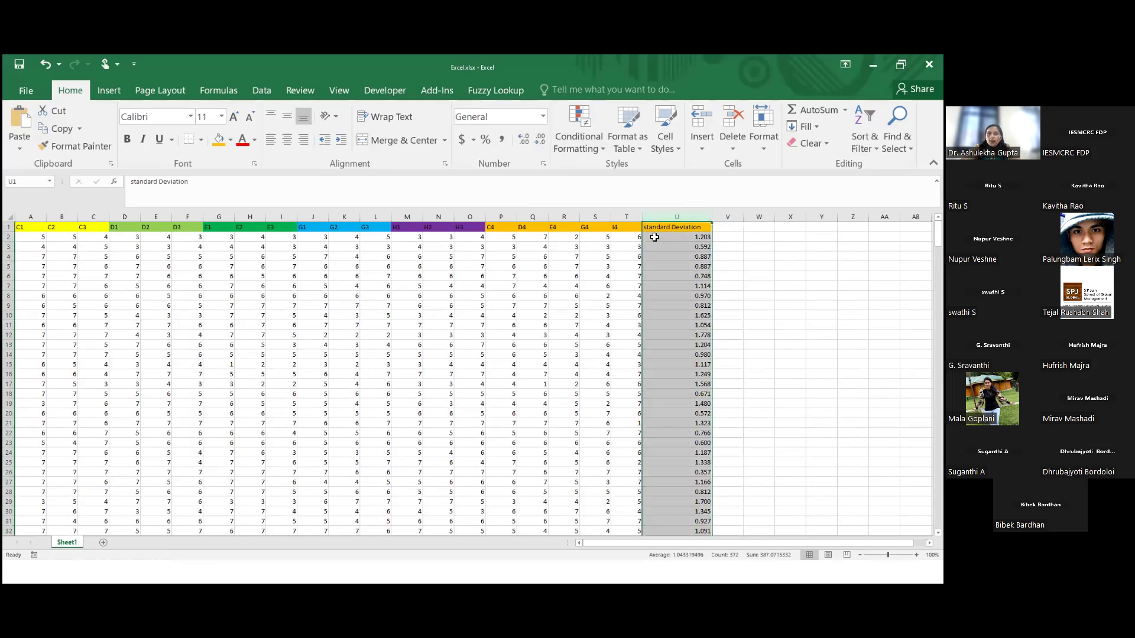
left_click(286, 140)
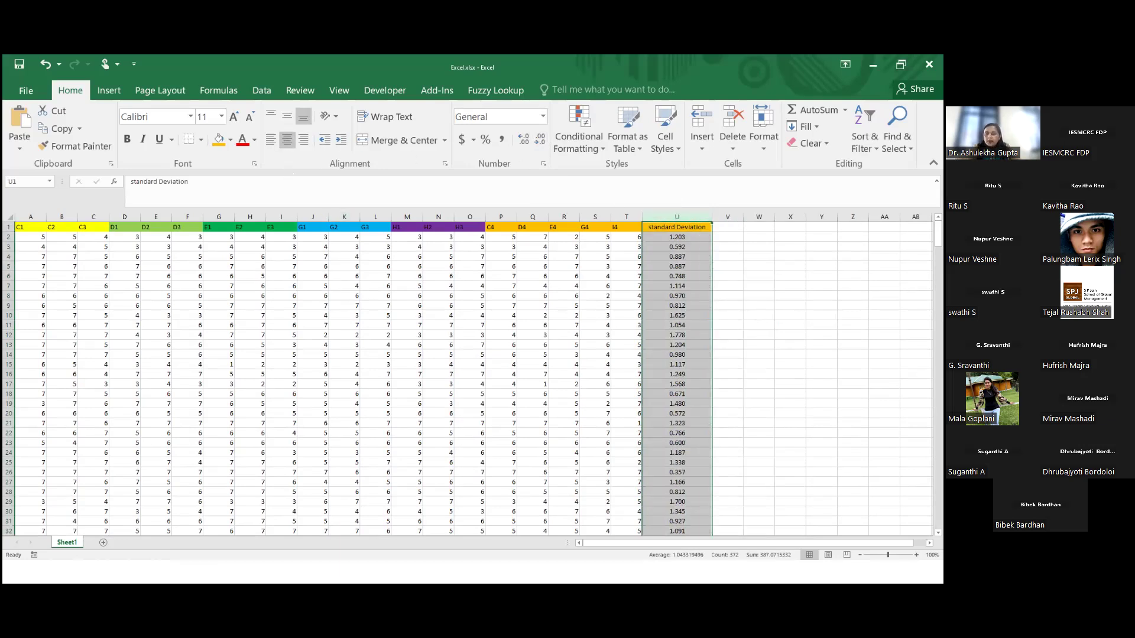
Examine the standard deviation values down column U to row 372 and select cell U371
scroll(729, 329, "down", 10)
scroll(726, 335, "down", 20)
scroll(724, 338, "down", 20)
scroll(725, 337, "down", 20)
scroll(724, 341, "down", 20)
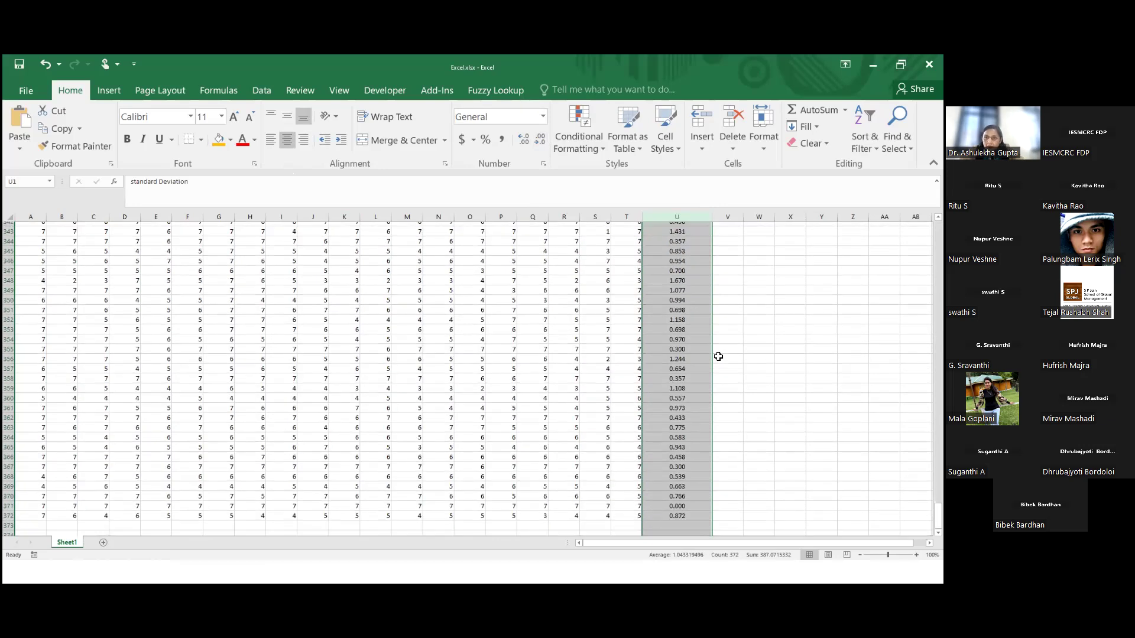
scroll(718, 356, "up", 9)
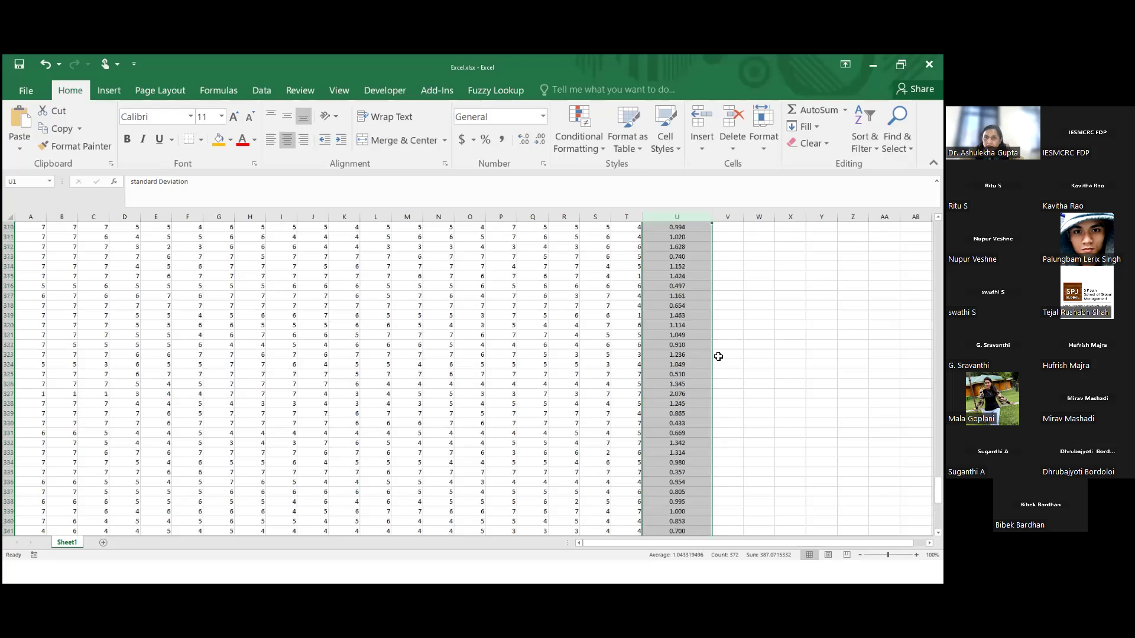
scroll(718, 357, "up", 16)
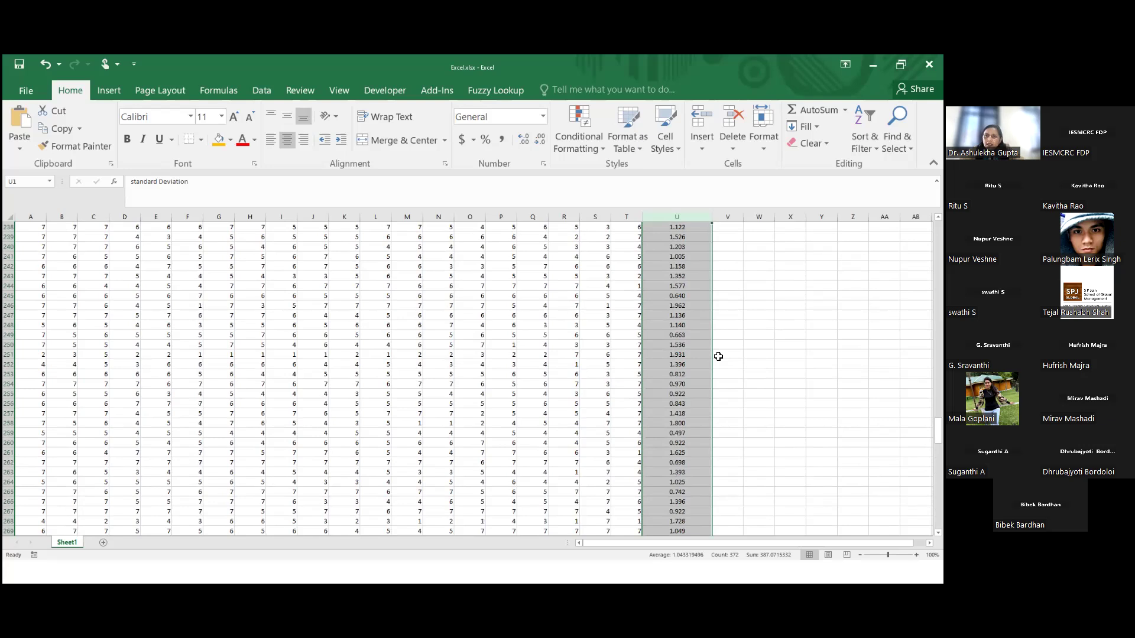
scroll(718, 357, "up", 5)
scroll(718, 357, "up", 16)
scroll(718, 356, "up", 15)
scroll(727, 378, "down", 20)
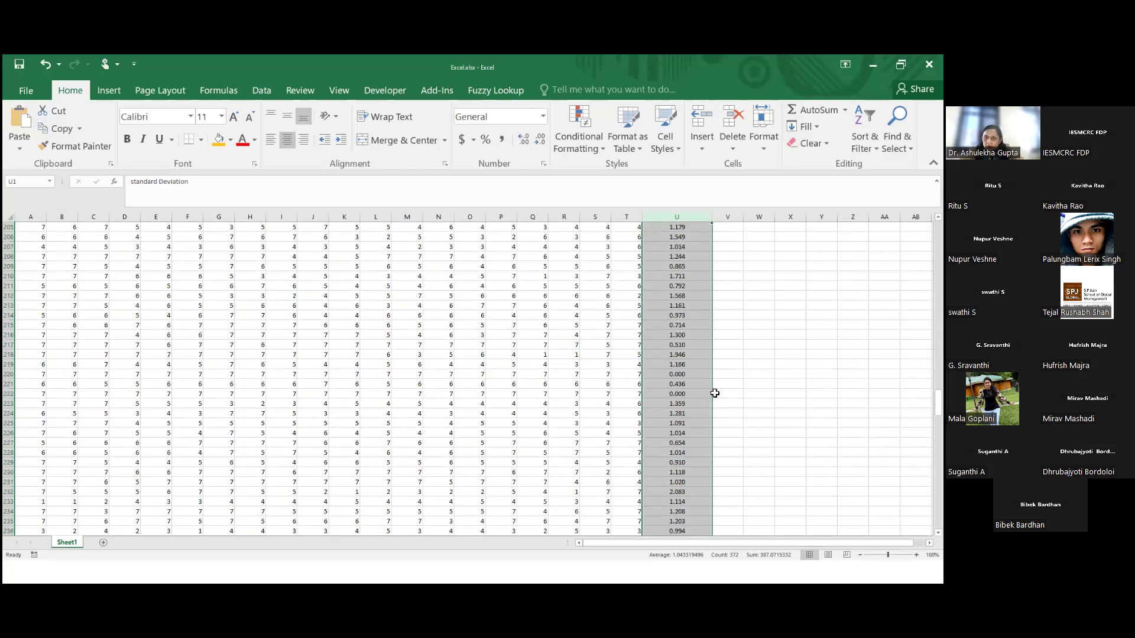
scroll(715, 393, "down", 15)
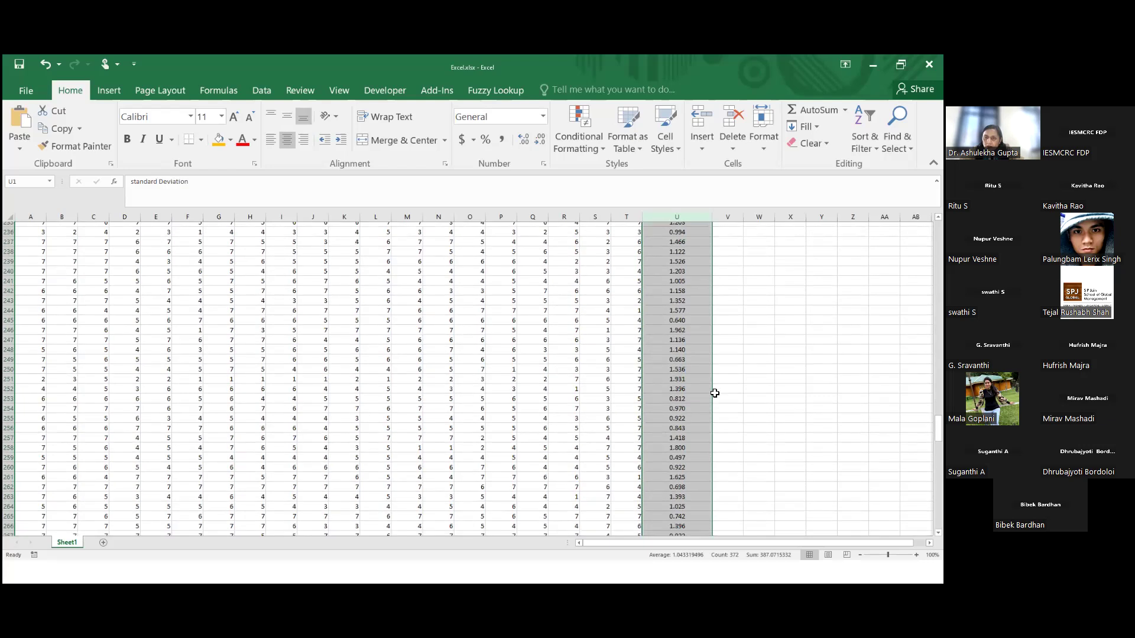
scroll(714, 393, "down", 17)
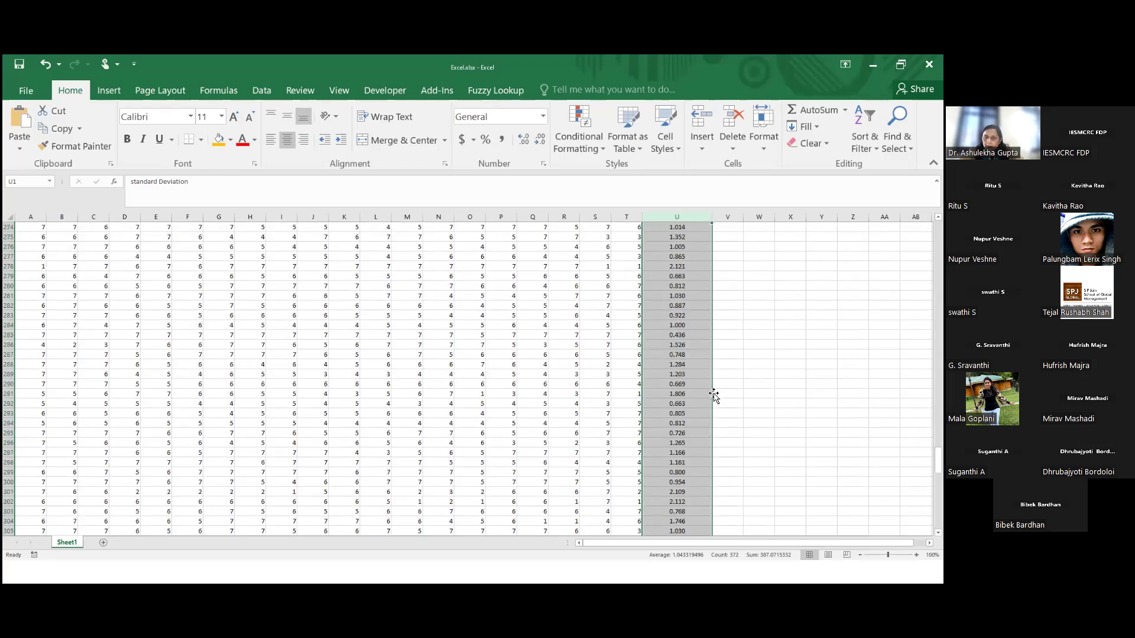
scroll(714, 393, "down", 15)
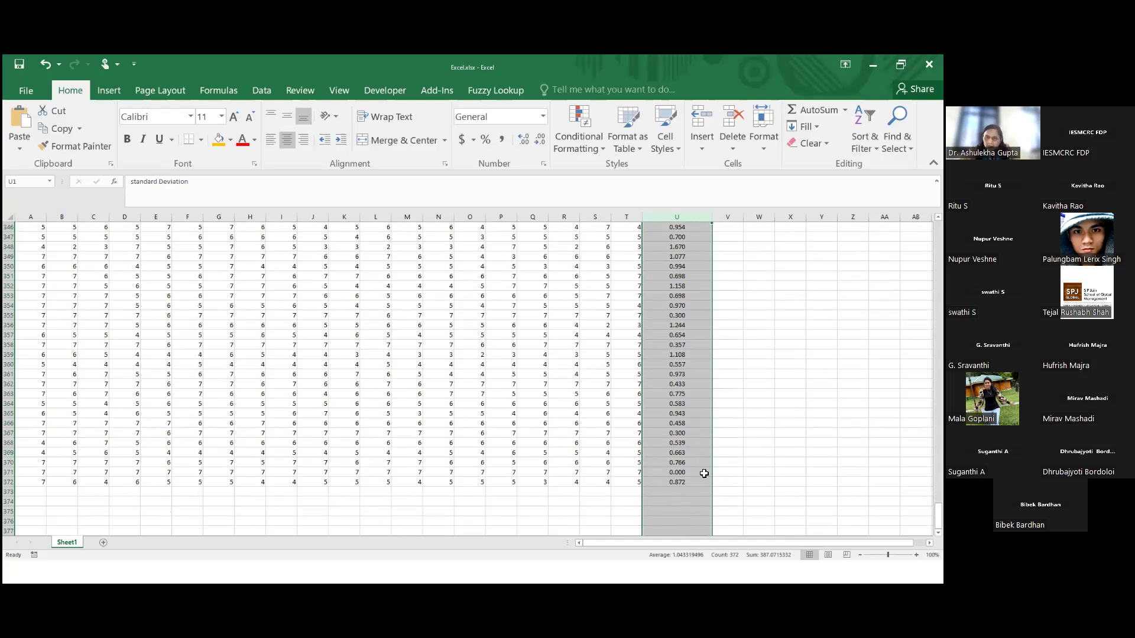
left_click(657, 471)
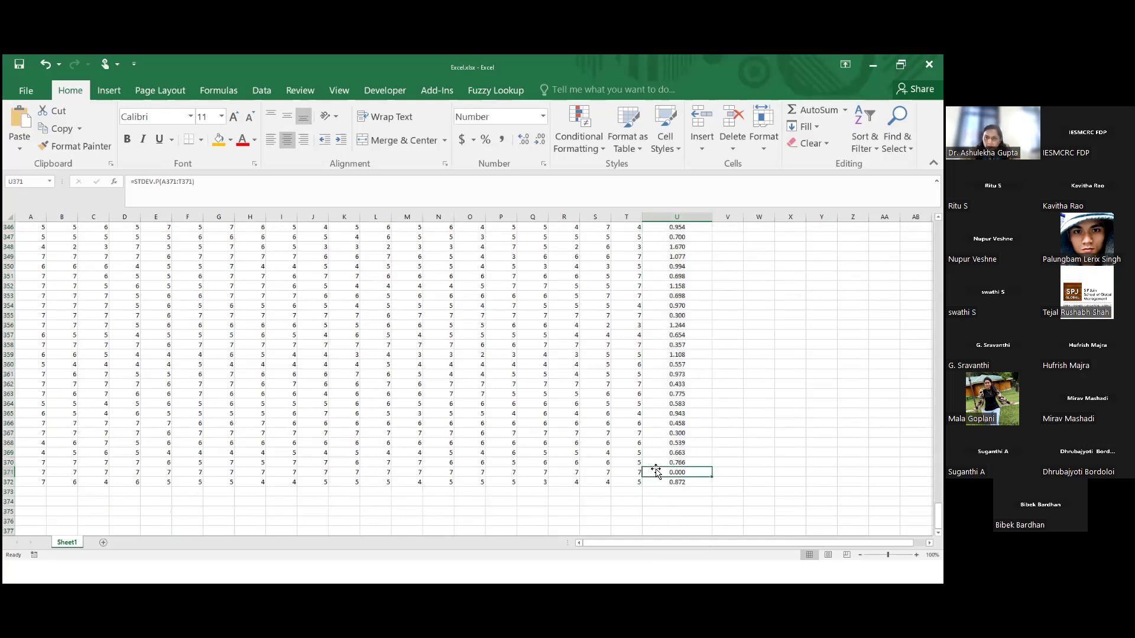
Highlight the entire row 371 with an orange fill and select its standard deviation cell U371
left_click(8, 460)
left_click(7, 466)
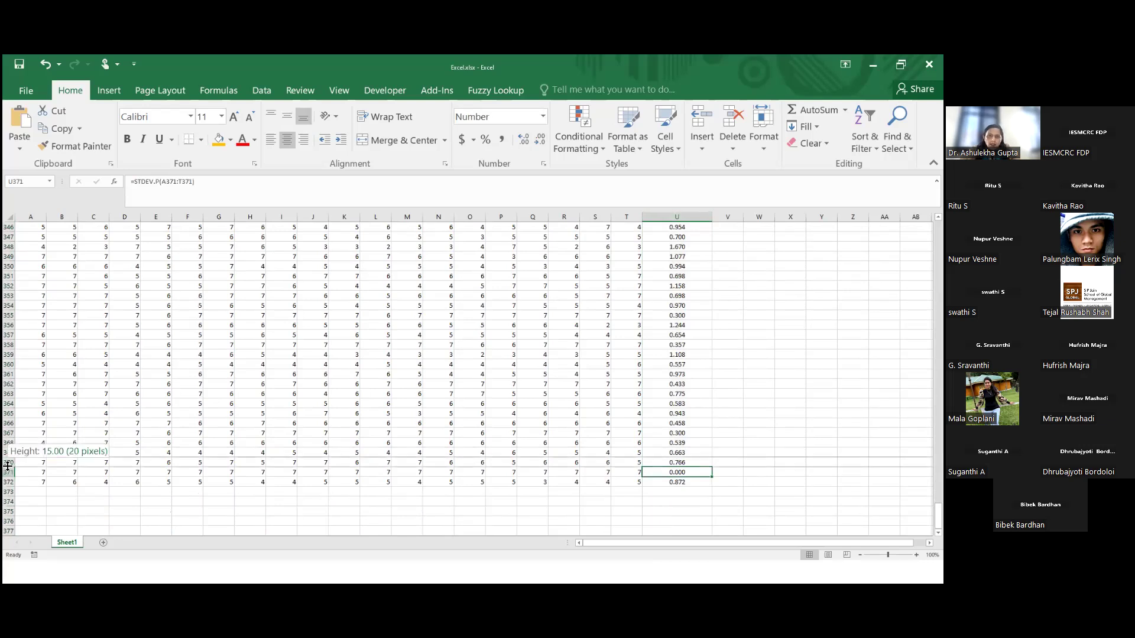
left_click(12, 463)
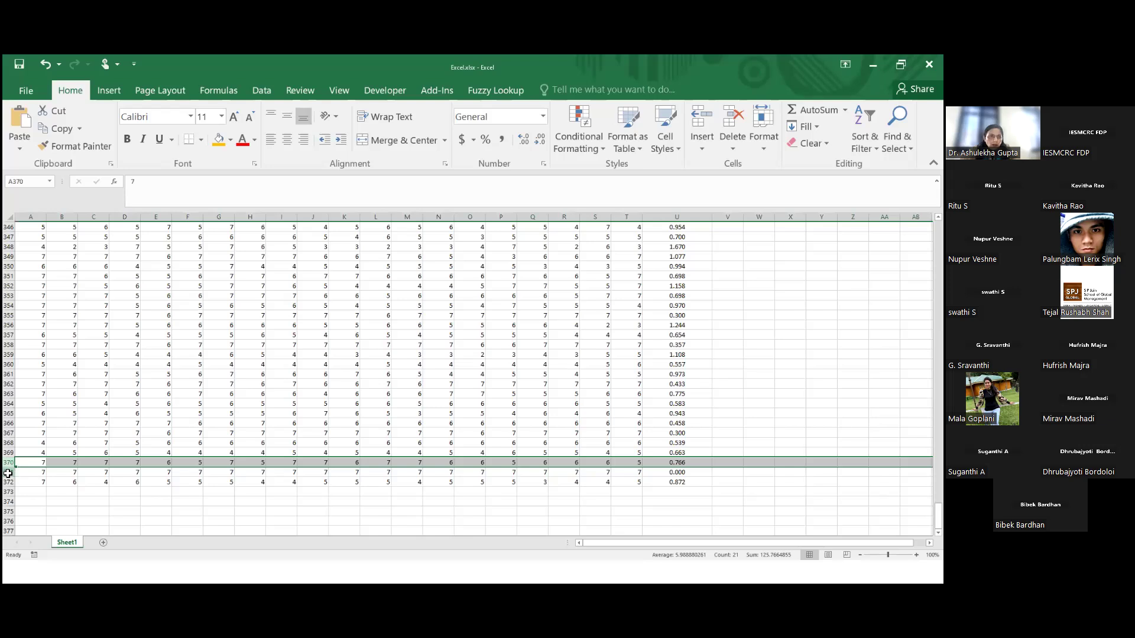
left_click(9, 473)
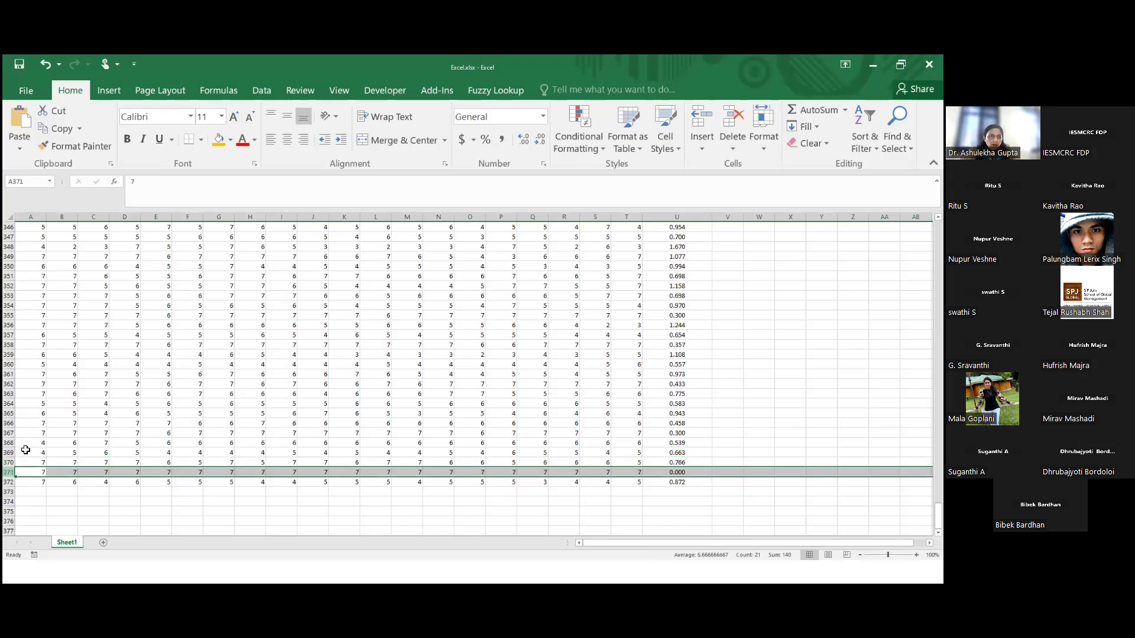
left_click(218, 140)
left_click(749, 365)
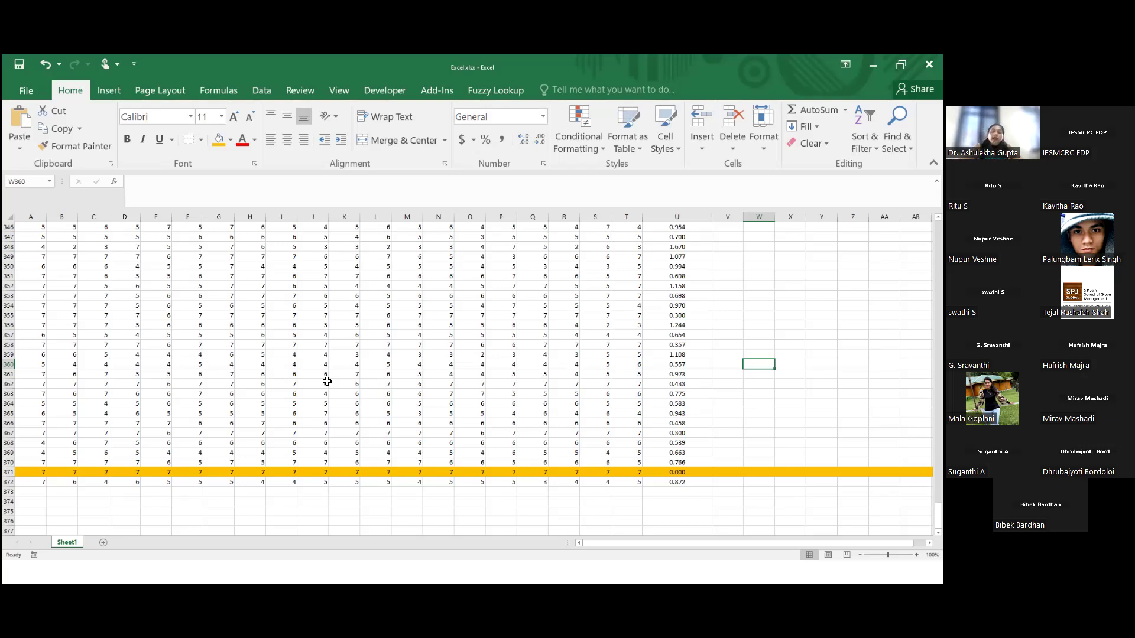
left_click(674, 473)
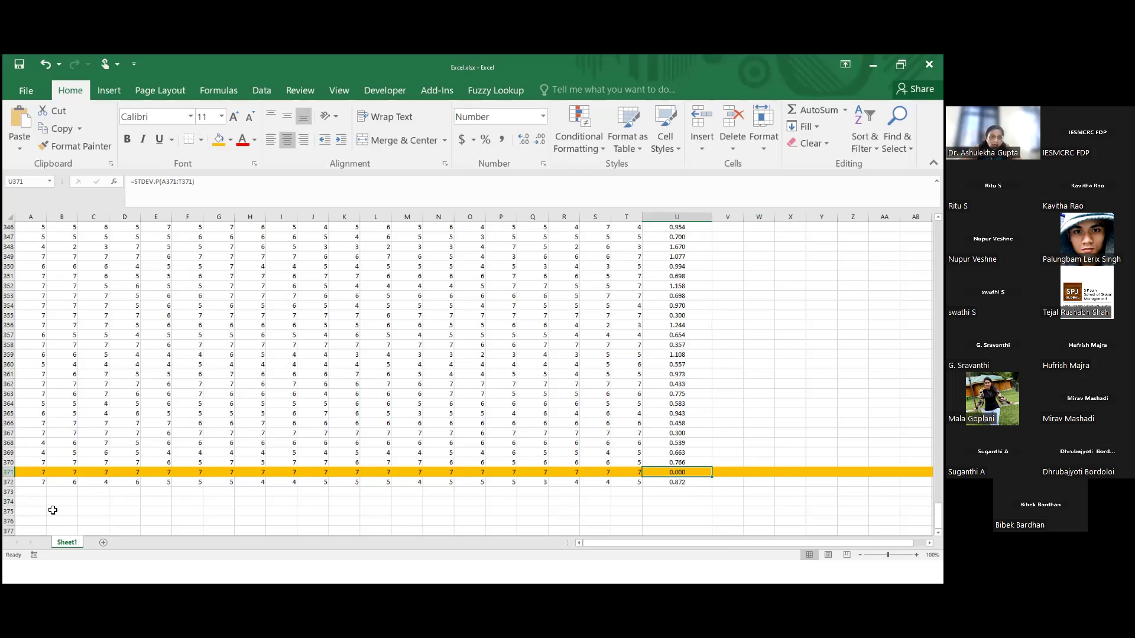
Enter the response 1 for every survey item in row 372, from A372 through T372
left_click(36, 483)
type("1")
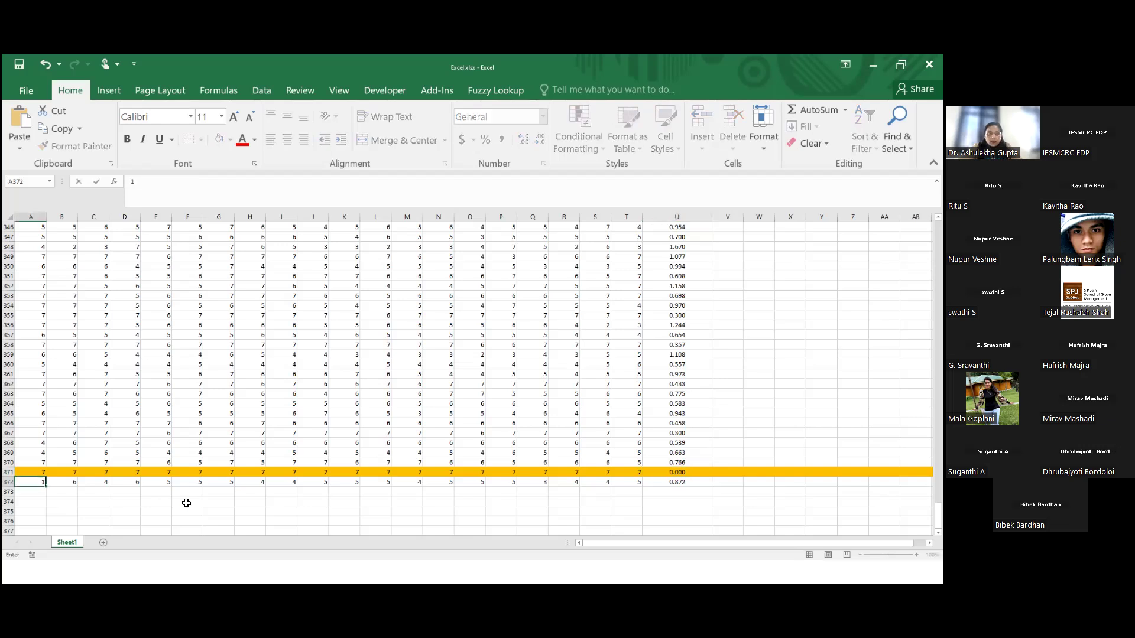
key("Tab")
type("1\t1\t1\t")
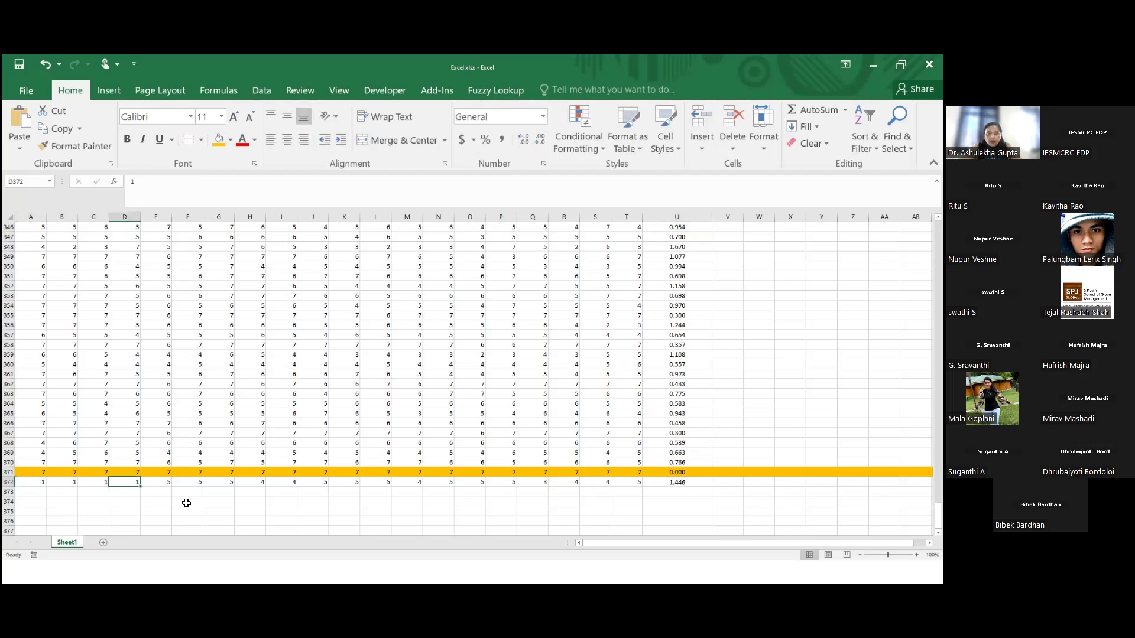
type("1\t1\t1\t1\t1\t1\t1\t1\t1\t1\t1\t1\t1\t1\t1\t1")
key("Tab")
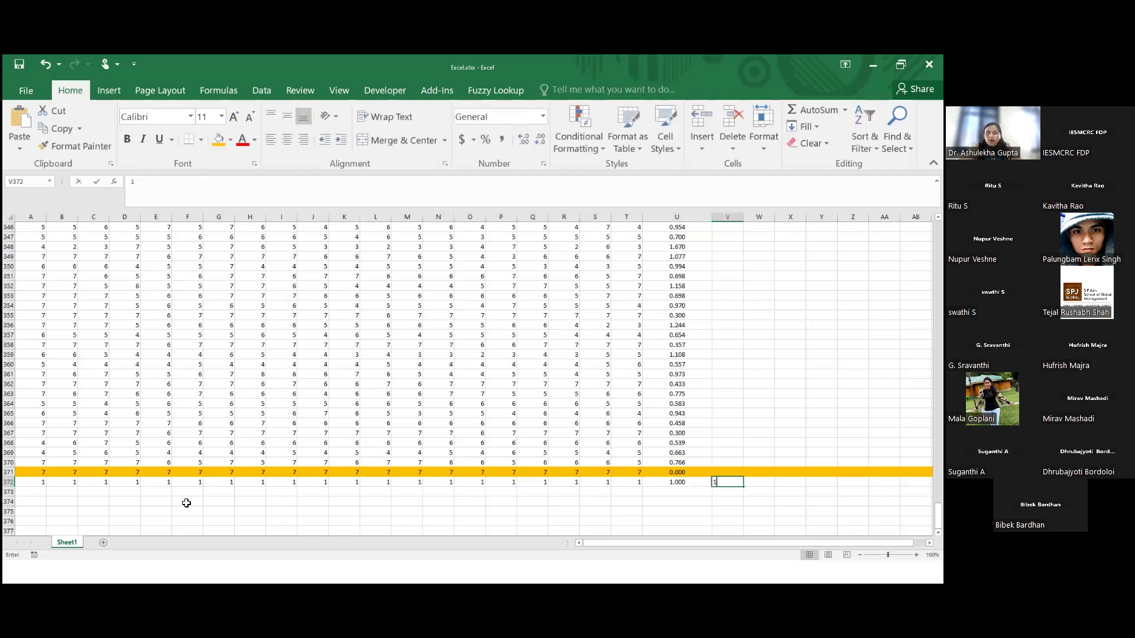
type("1")
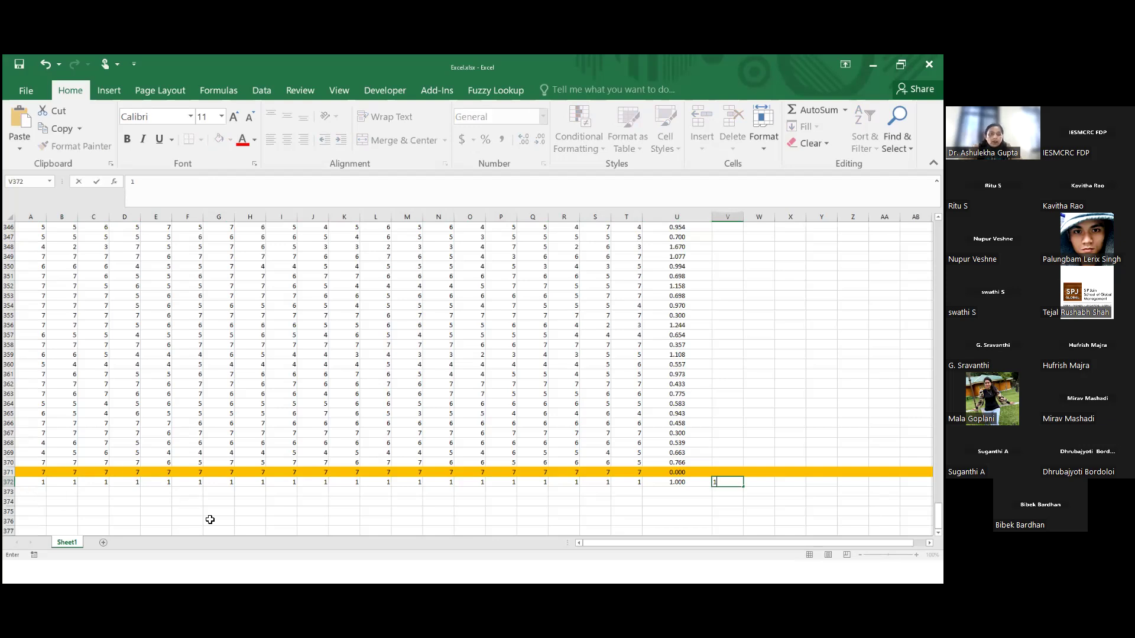
Restore the standard deviation formula in U372 by filling it from U371, and clear the stray entry in V372
left_click(677, 520)
left_click(680, 473)
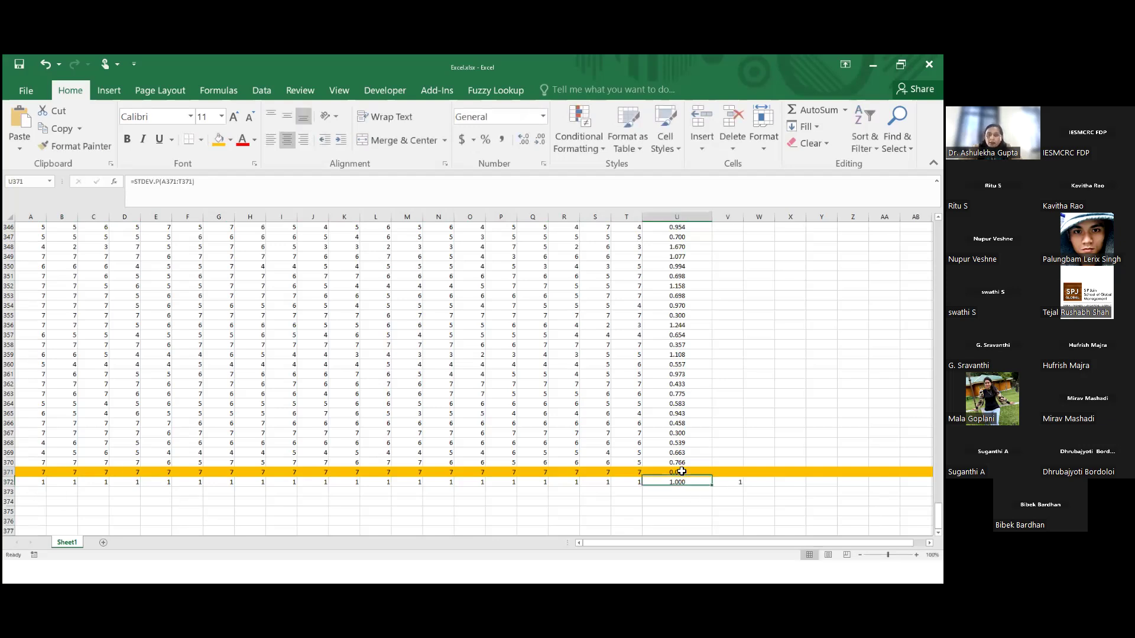
left_click_drag(712, 477, 717, 490)
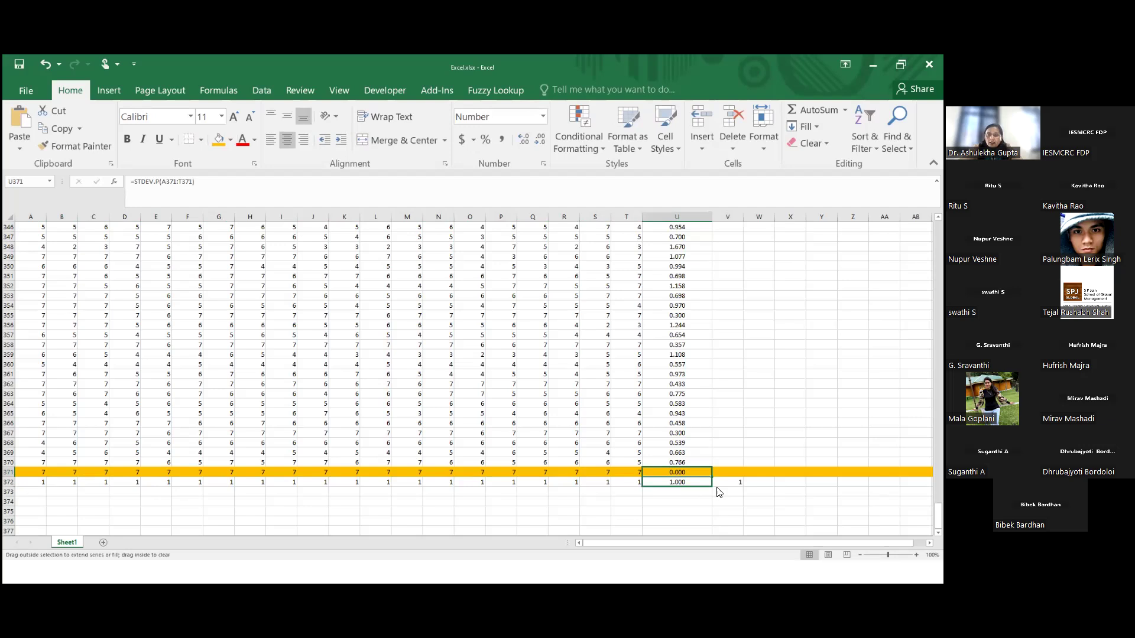
left_click(701, 529)
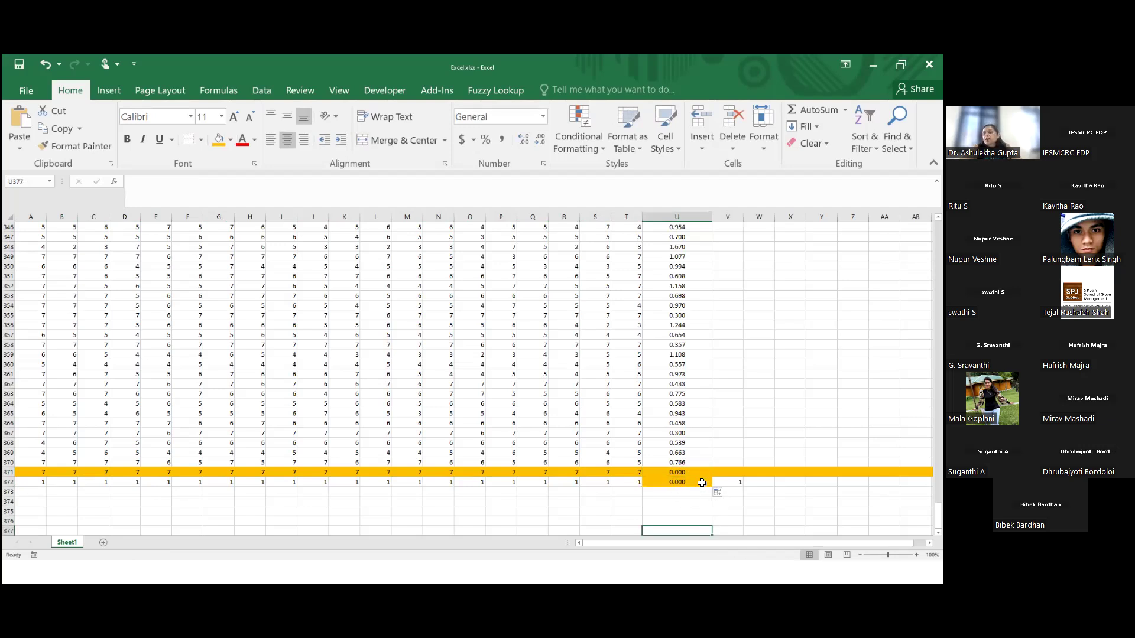
left_click(728, 484)
key("Delete")
left_click(686, 521)
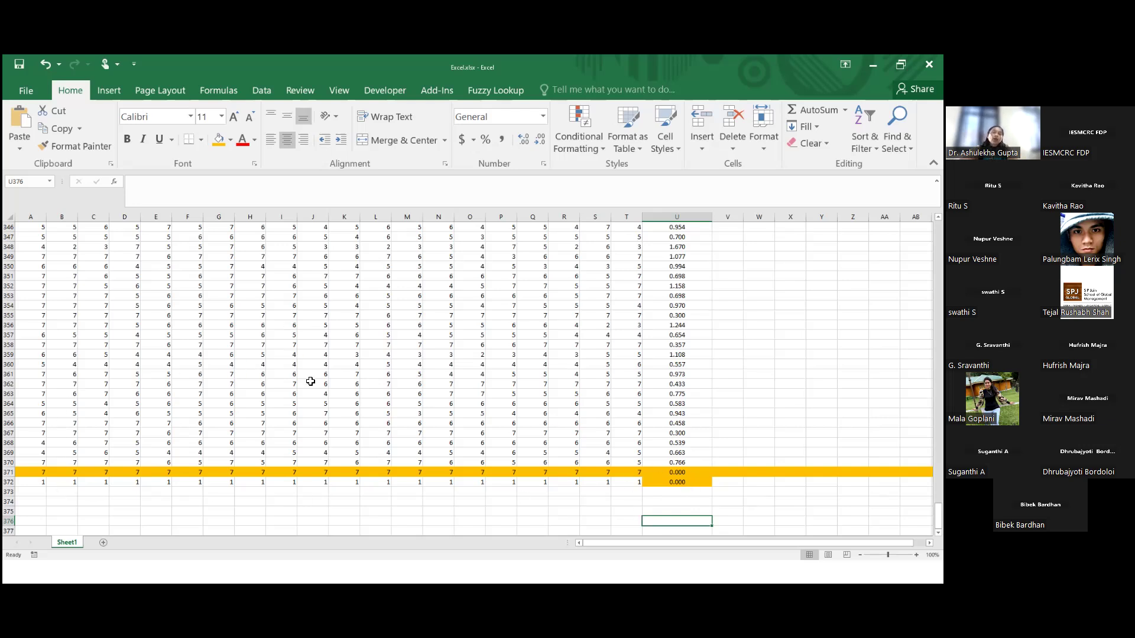
Clear the response in cell O364 to create a missing value in row 364
scroll(310, 381, "up", 4)
scroll(310, 381, "up", 20)
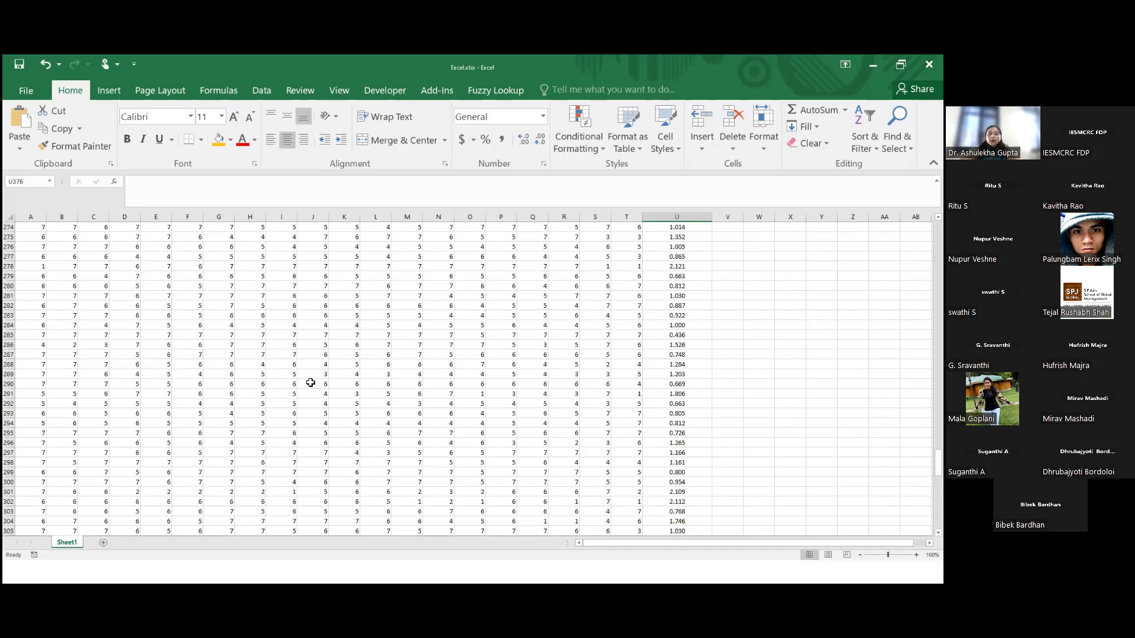
scroll(311, 382, "down", 11)
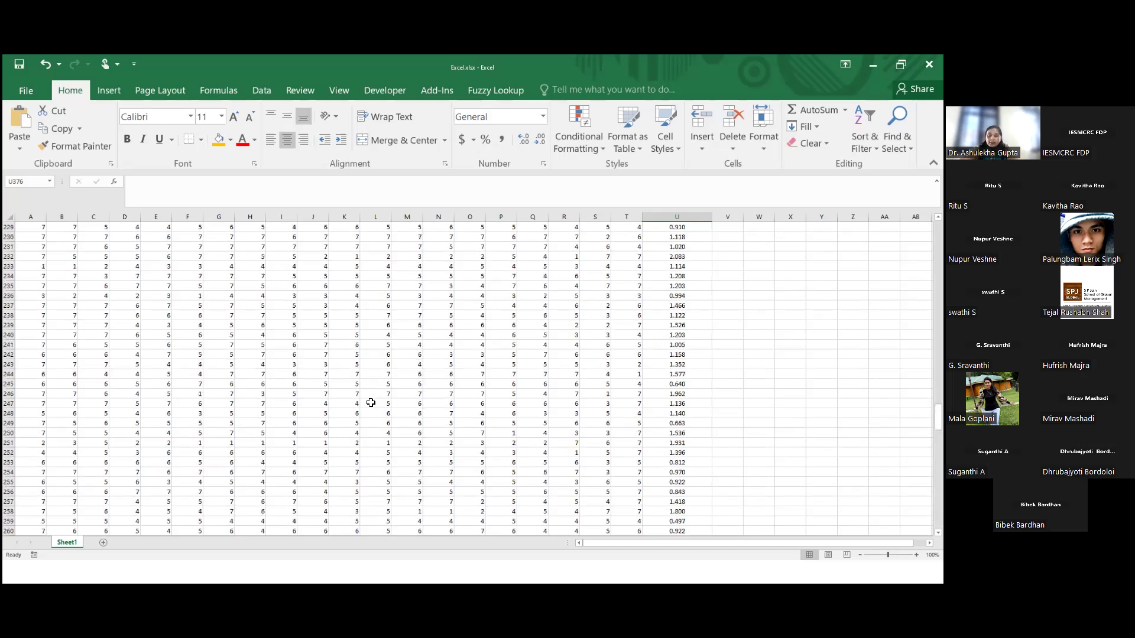
scroll(362, 411, "down", 20)
scroll(423, 425, "up", 4)
scroll(425, 425, "up", 2)
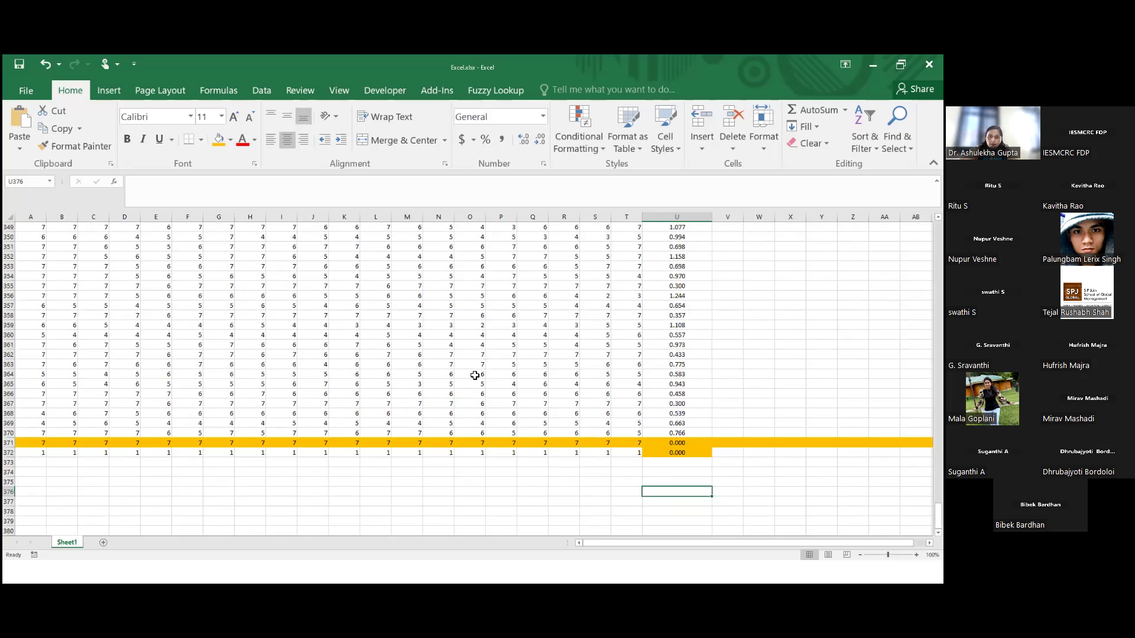
left_click(475, 376)
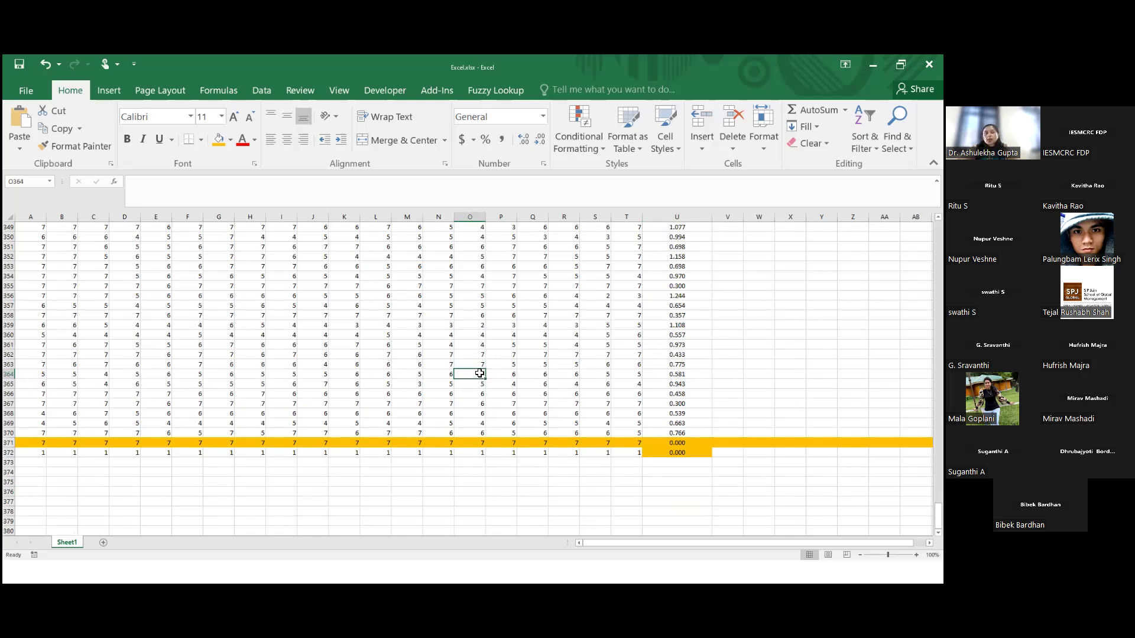
left_click(10, 374)
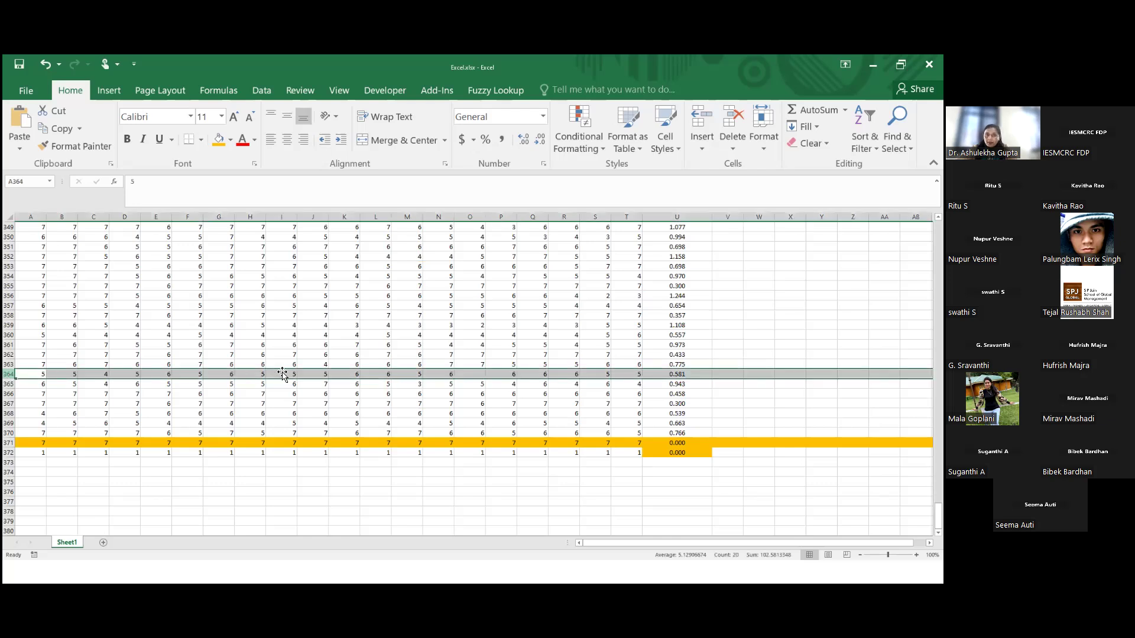
left_click(478, 375)
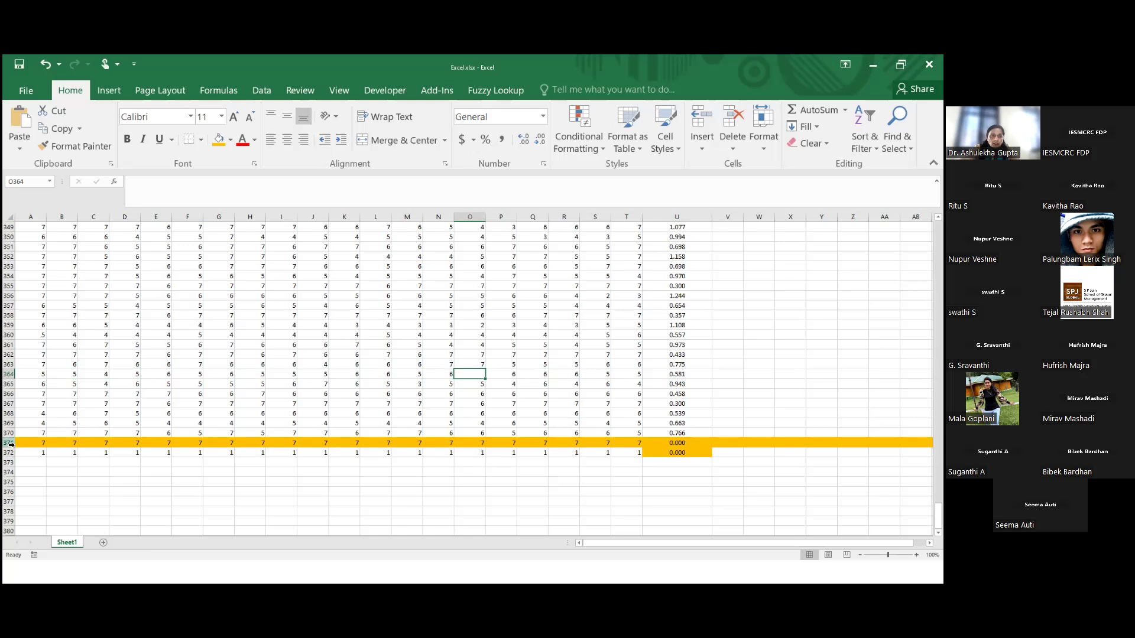
Delete the straight-lined respondent rows 371 and 372 from the sheet
left_click_drag(10, 443, 10, 452)
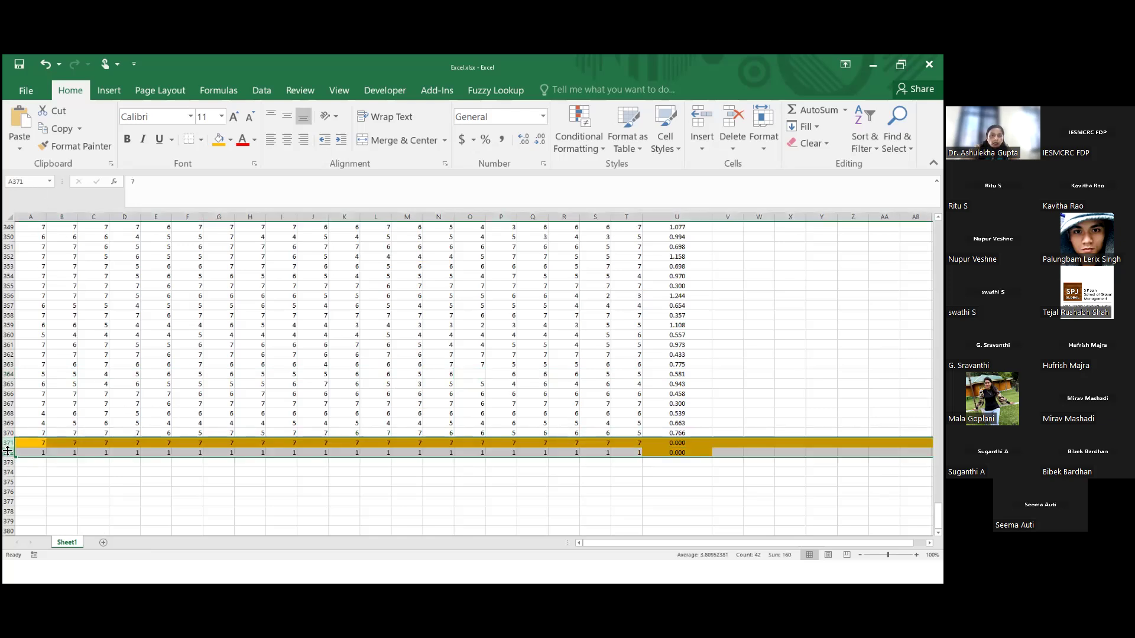
right_click(10, 443)
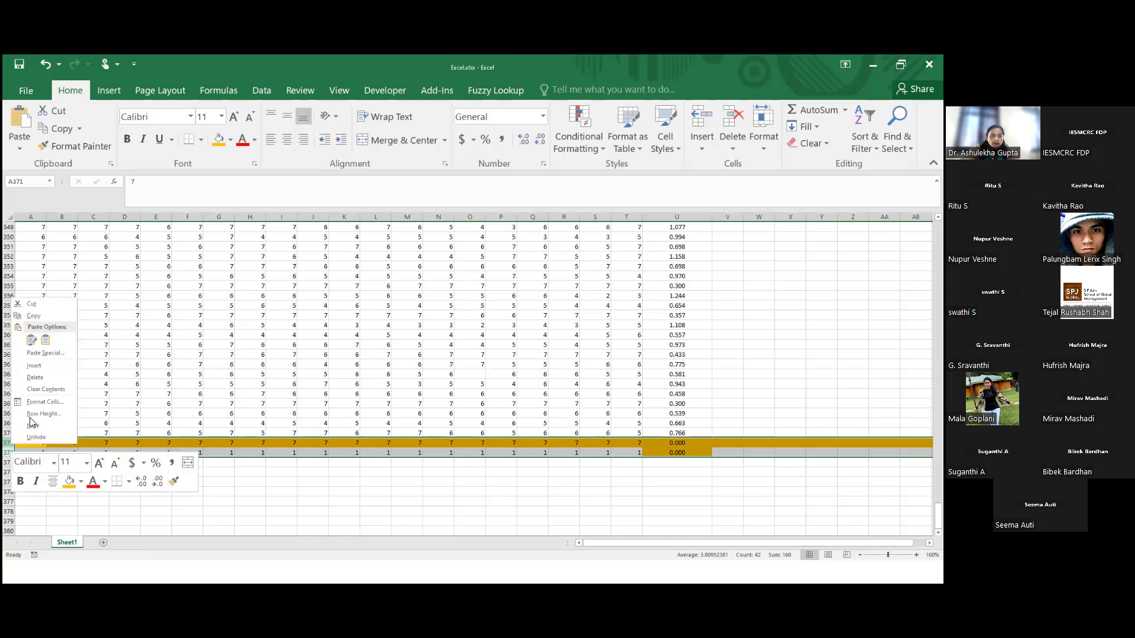
left_click(35, 378)
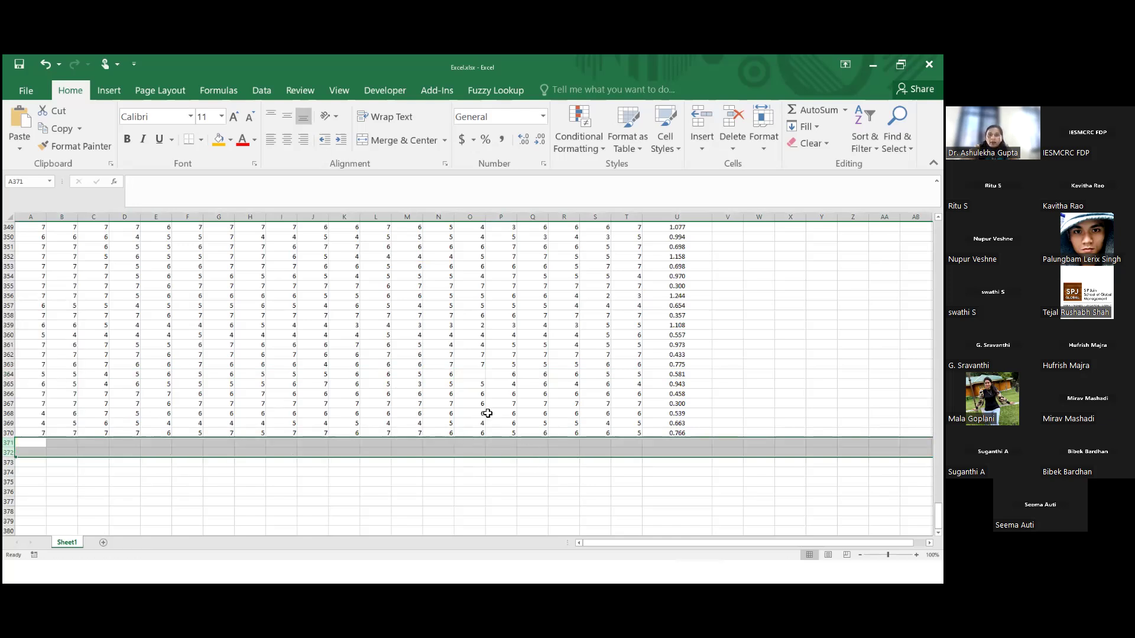
Calculate the mean of column O in cell O372 with the formula =AVERAGE(O2:O370)
left_click(475, 373)
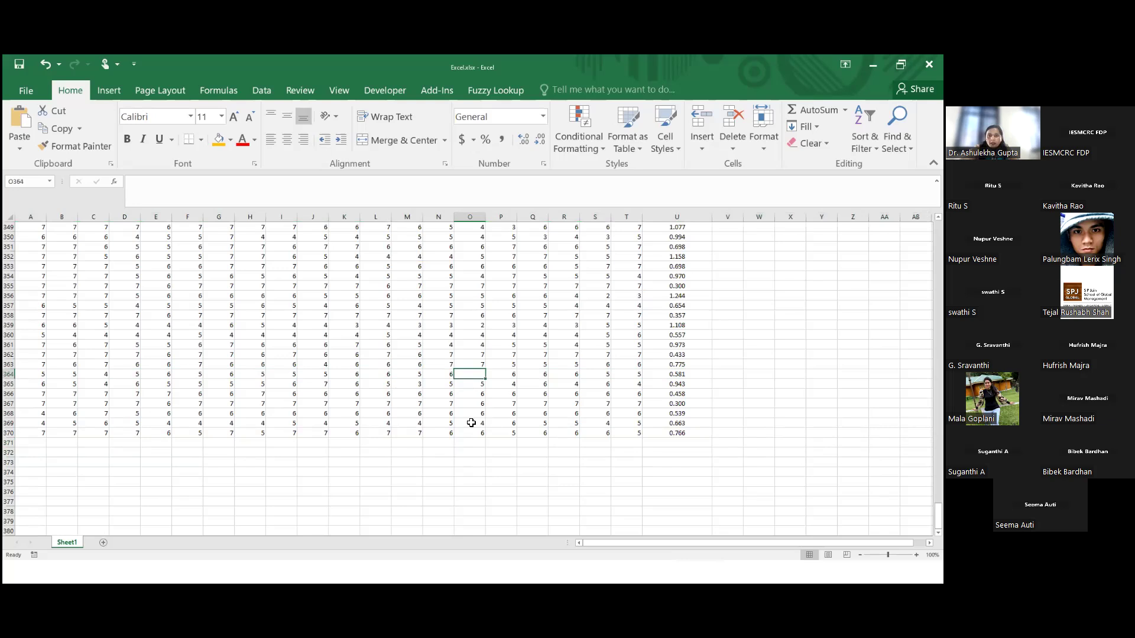
left_click(467, 453)
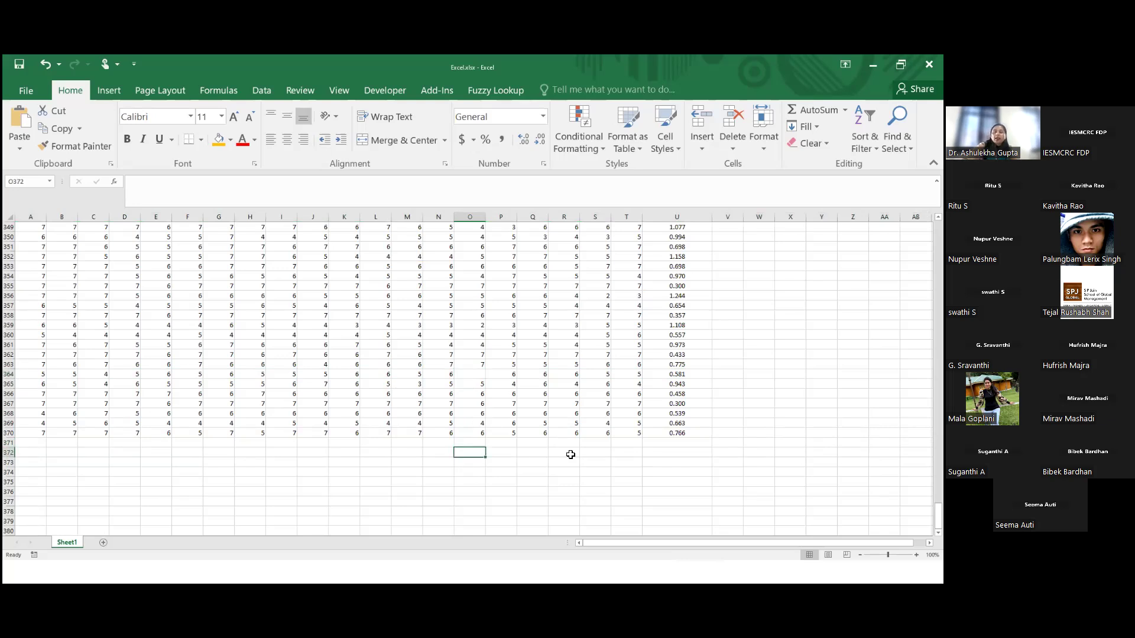
type("=av")
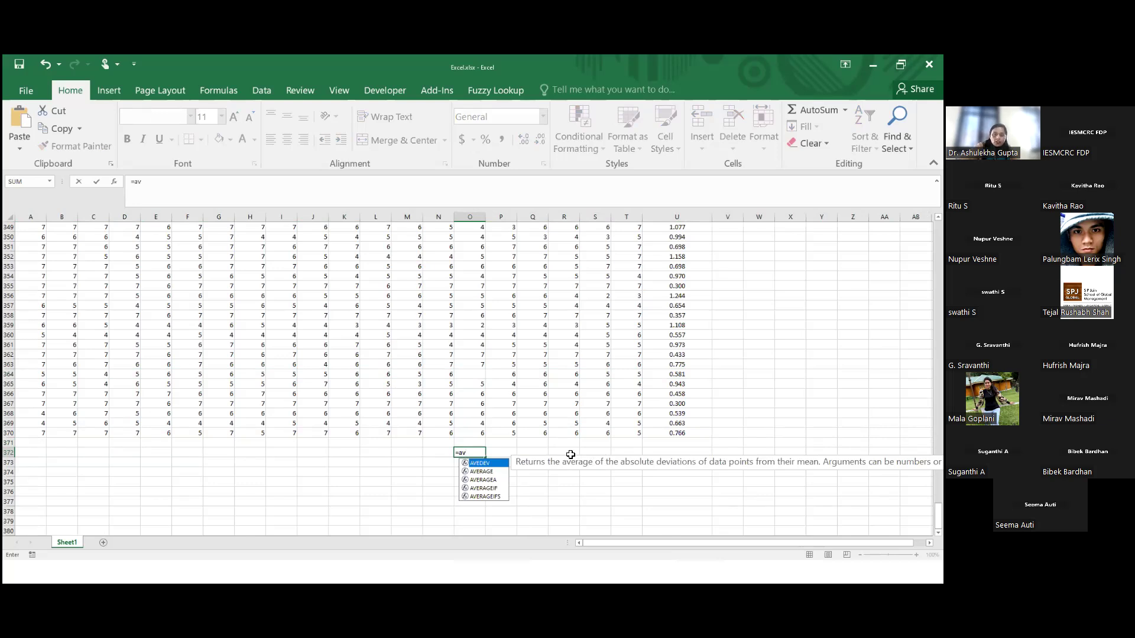
double_click(494, 472)
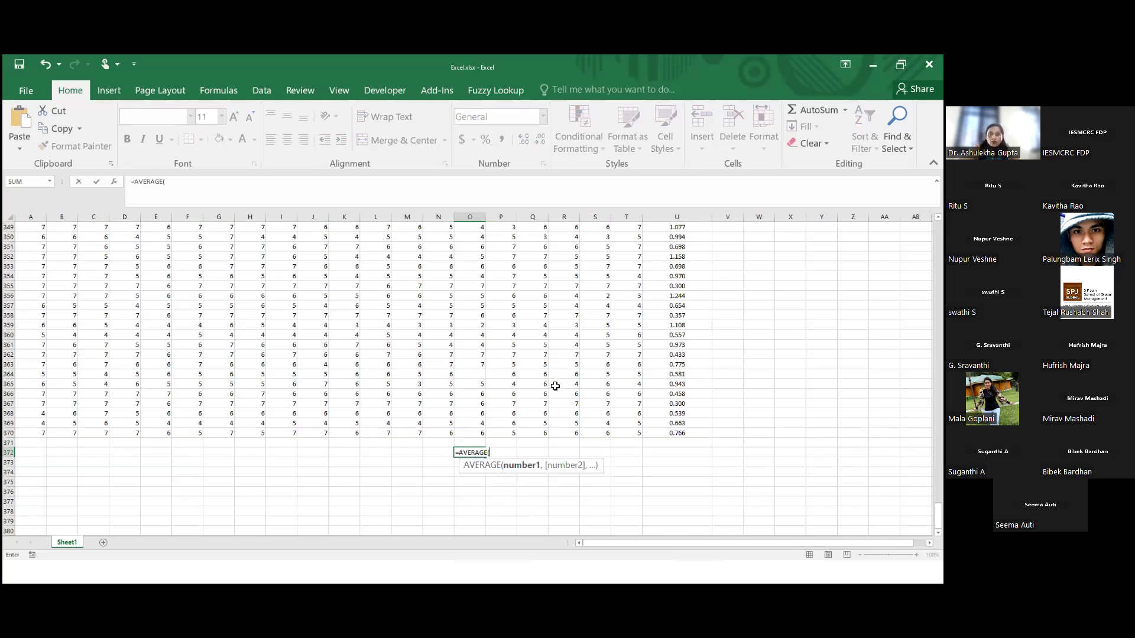
scroll(549, 385, "up", 2)
scroll(494, 317, "down", 1)
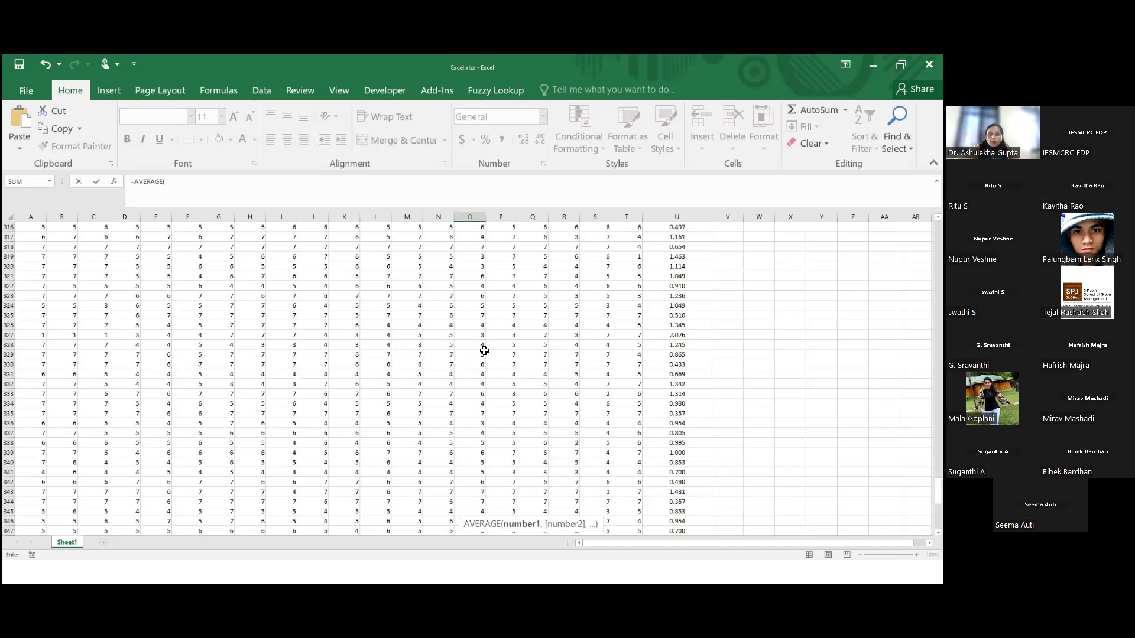
scroll(495, 430, "down", 1)
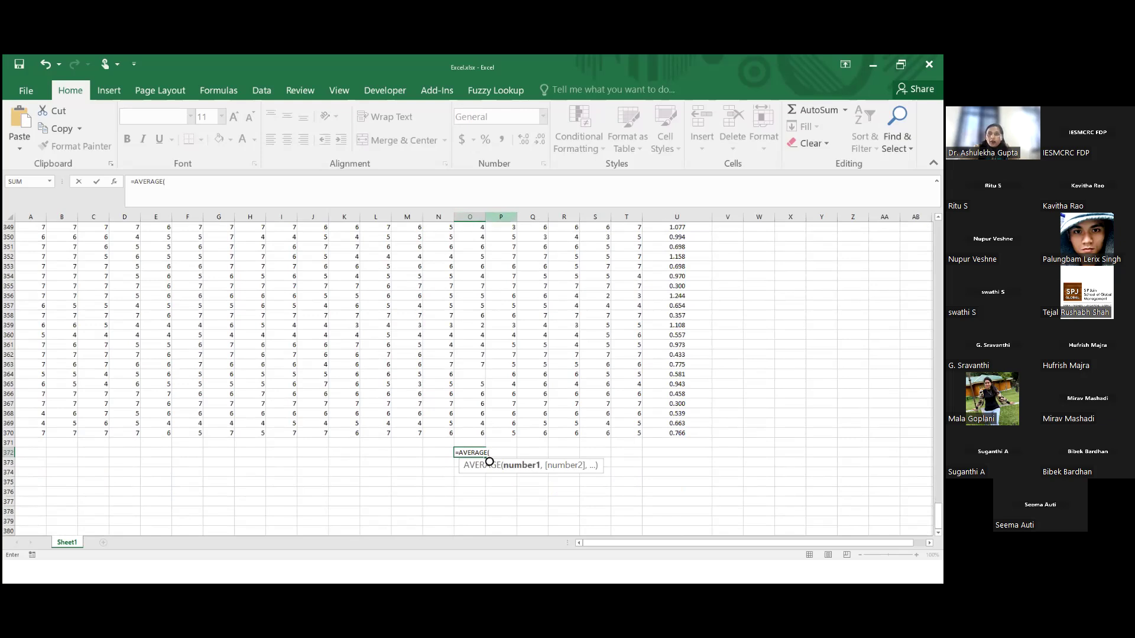
left_click_drag(938, 516, 939, 233)
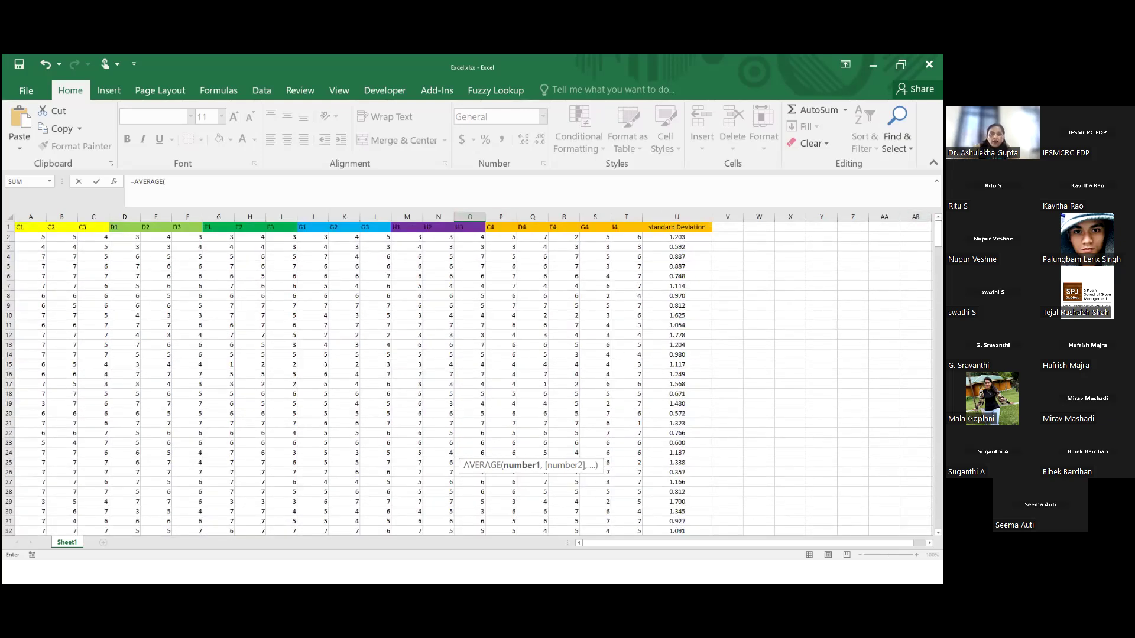
left_click_drag(466, 237, 472, 332)
mouse_move(462, 456)
left_mouse_down()
mouse_move(462, 514)
mouse_move(451, 517)
mouse_move(455, 477)
mouse_move(471, 464)
left_mouse_up()
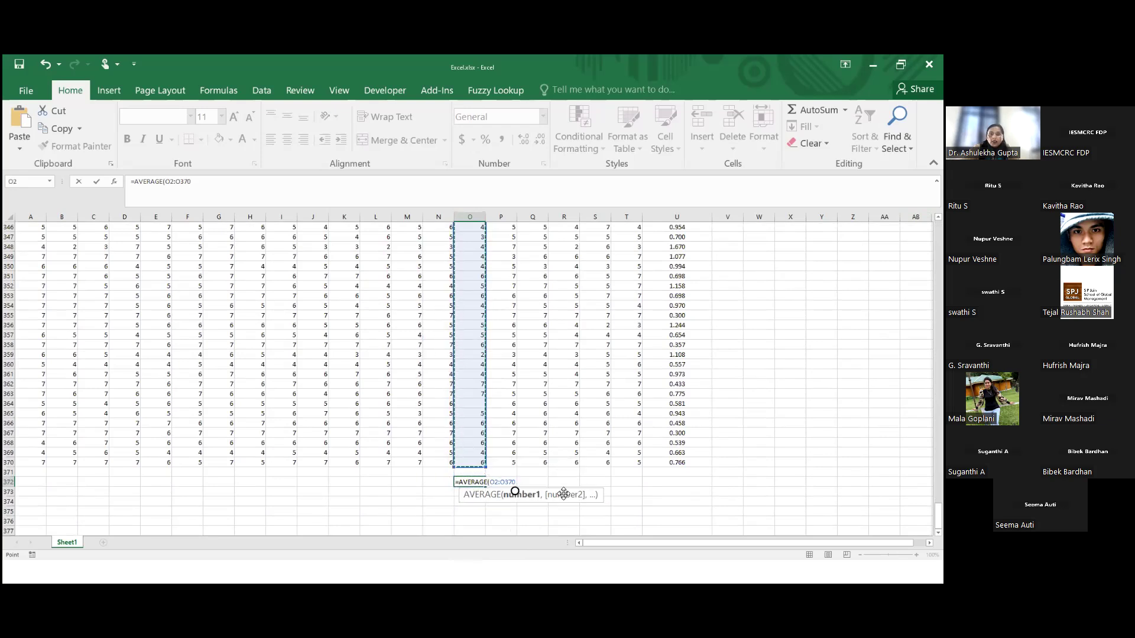
type(")")
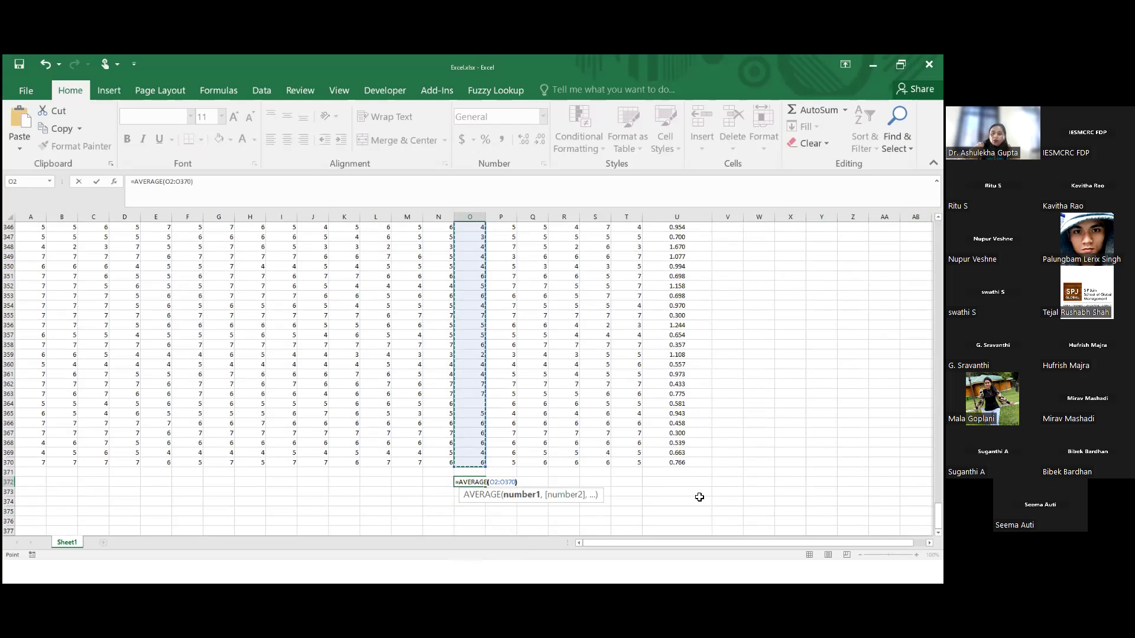
key("Return")
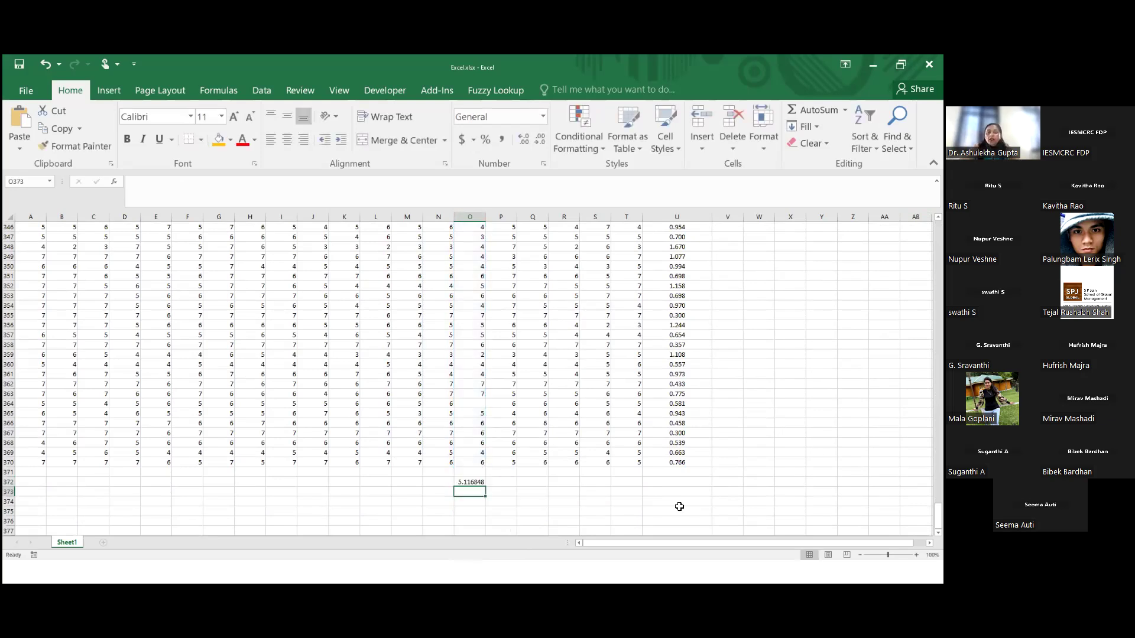
Try 5 as the replacement for the missing response in cell O364 and undo the entry
left_click(471, 402)
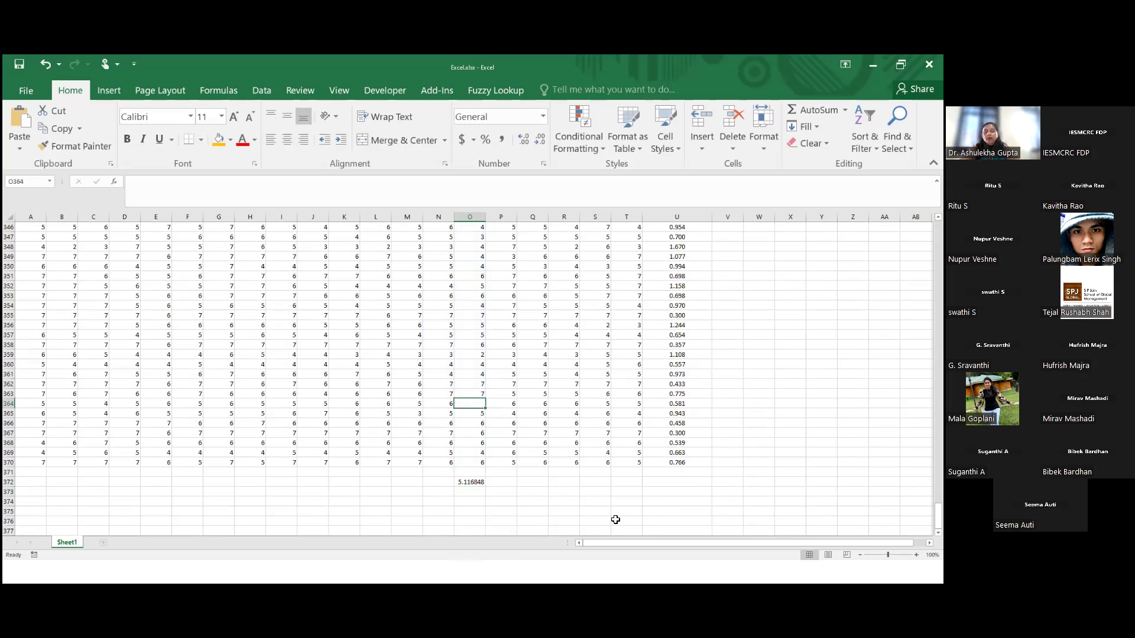
type("5")
left_click(576, 483)
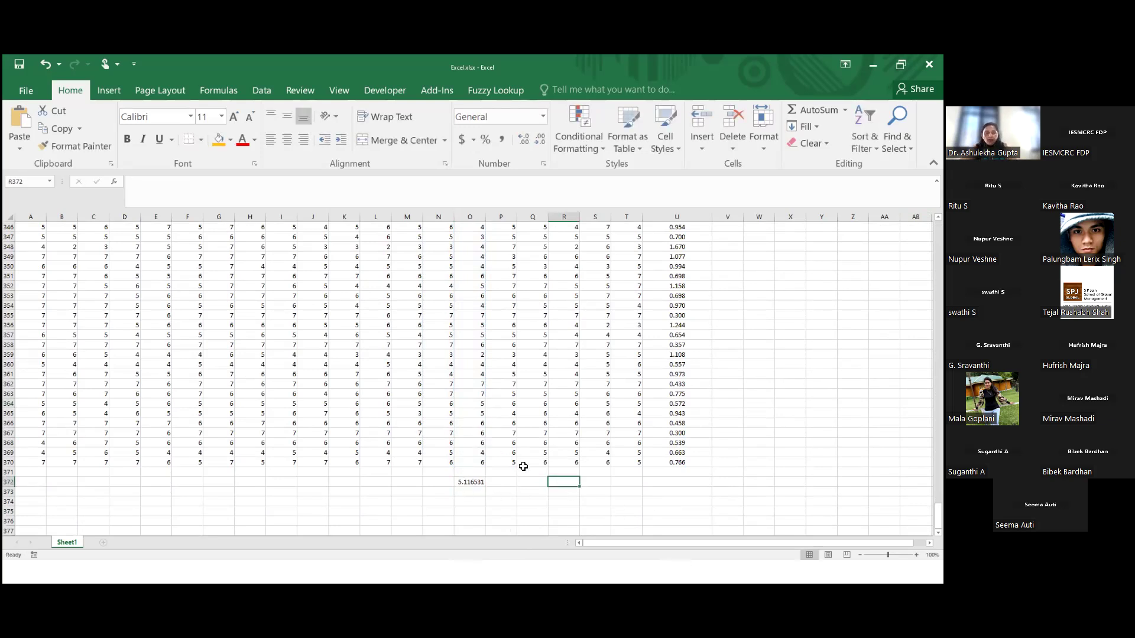
key("ctrl+z")
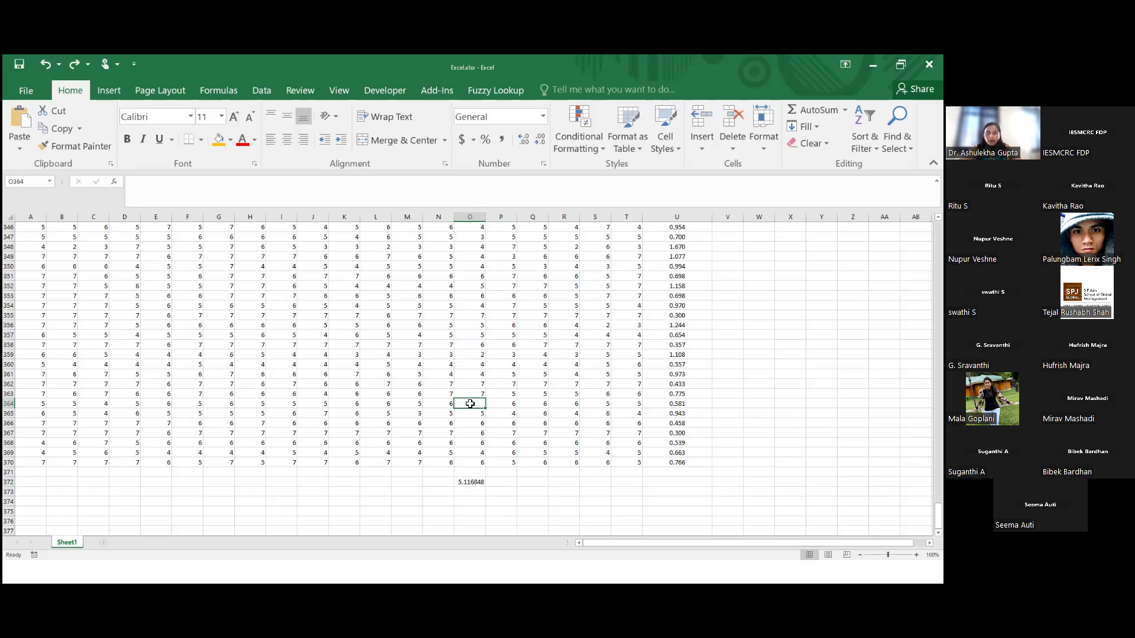
Fill the missing response in cell O364 with 5 and clear the average formula from cell O372
left_click(767, 394)
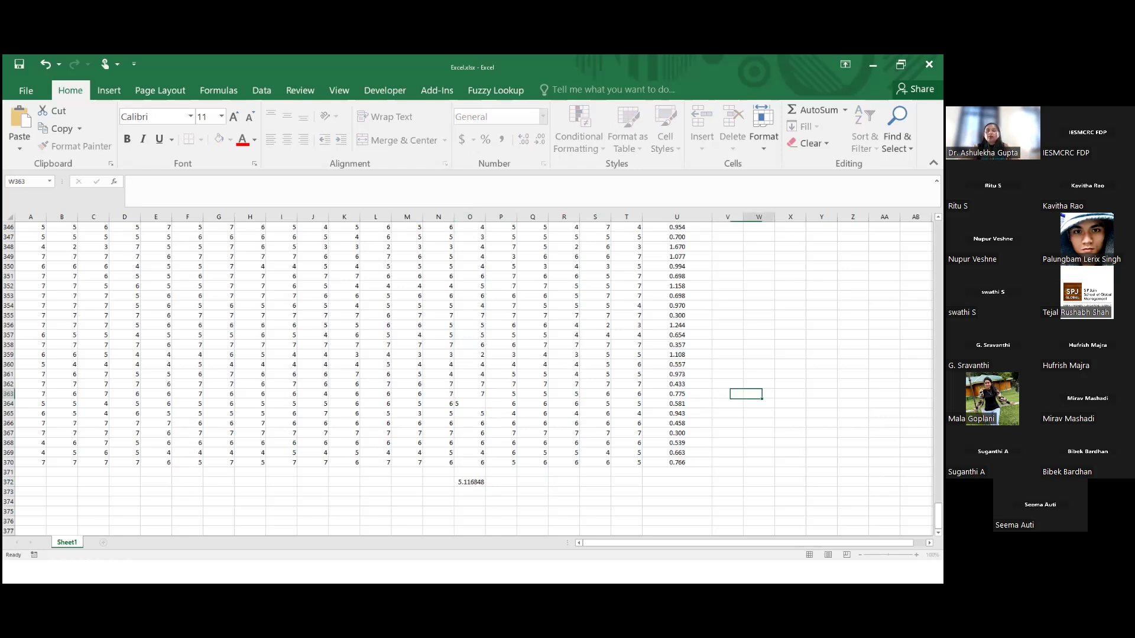
left_click(476, 482)
key("Delete")
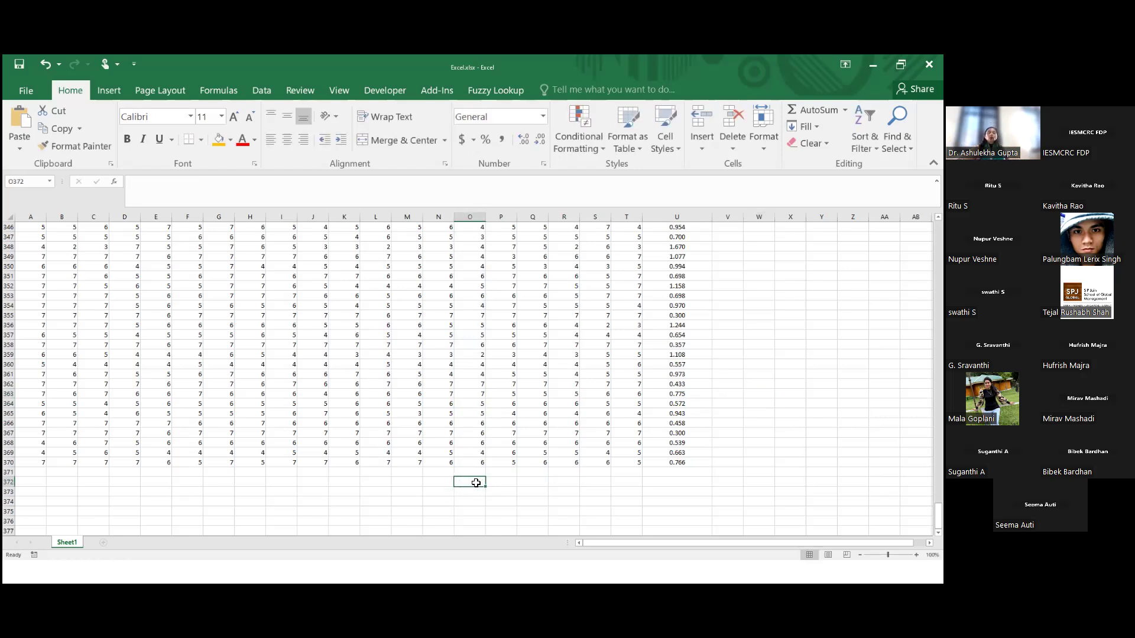
Enter 17 in cell A6 as an out-of-range C1 response and select row 6
scroll(297, 343, "up", 7)
scroll(298, 343, "up", 5)
scroll(293, 345, "up", 20)
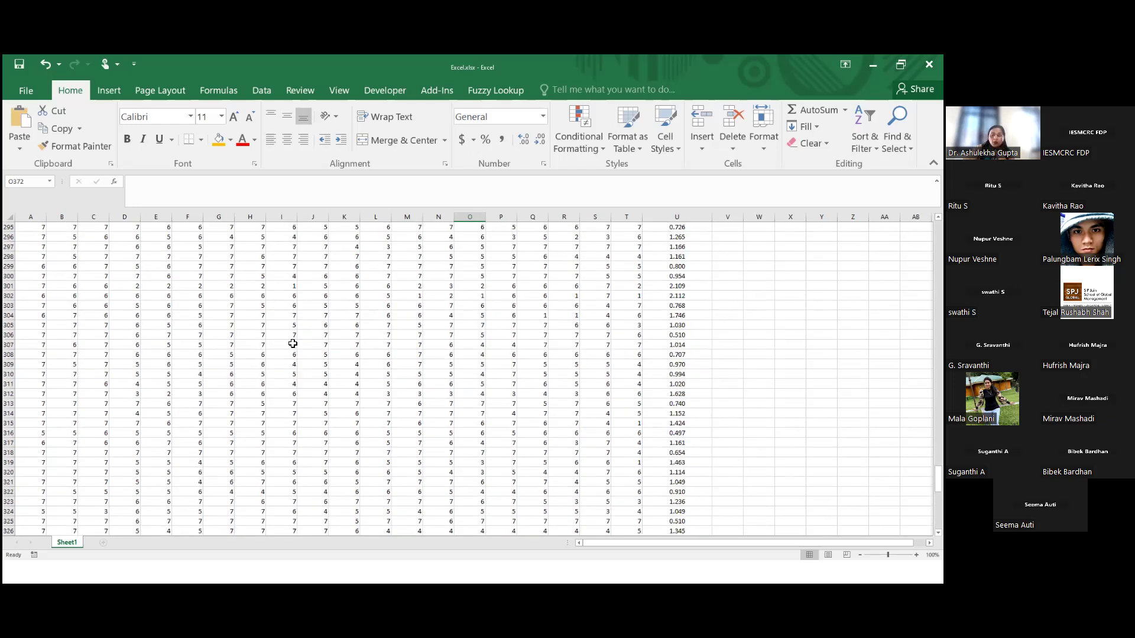
scroll(293, 343, "up", 20)
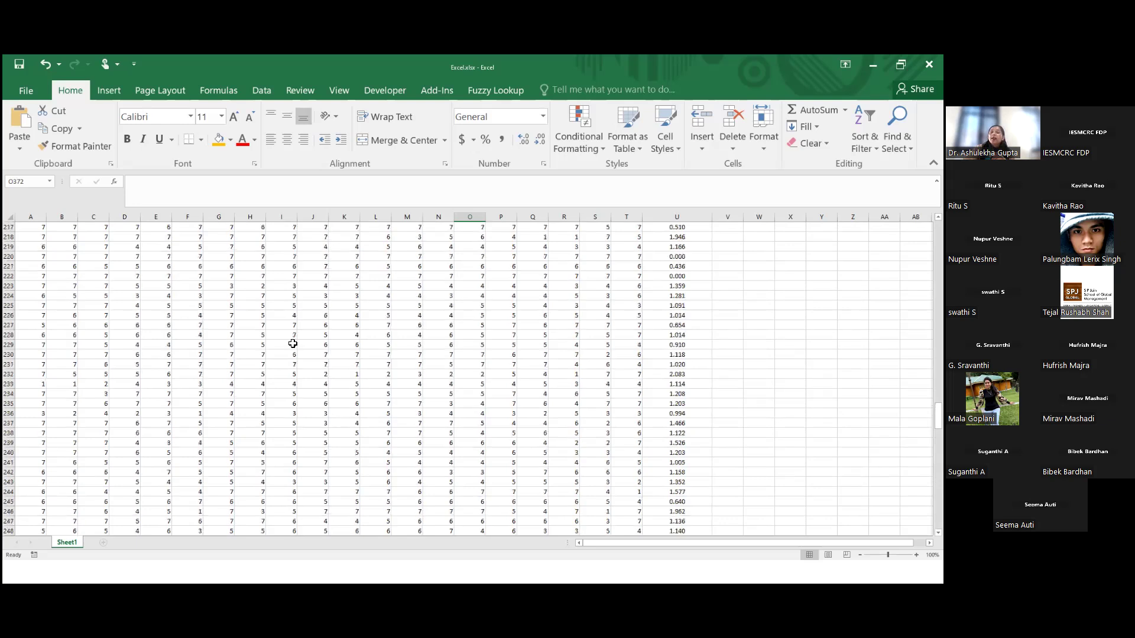
scroll(293, 343, "up", 20)
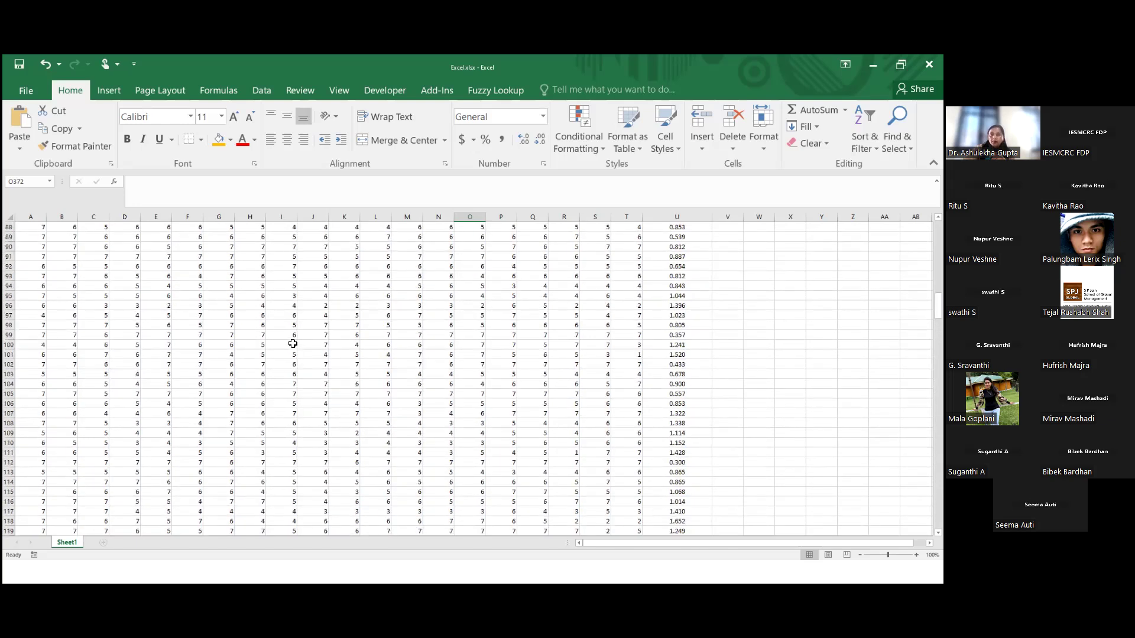
scroll(293, 343, "up", 7)
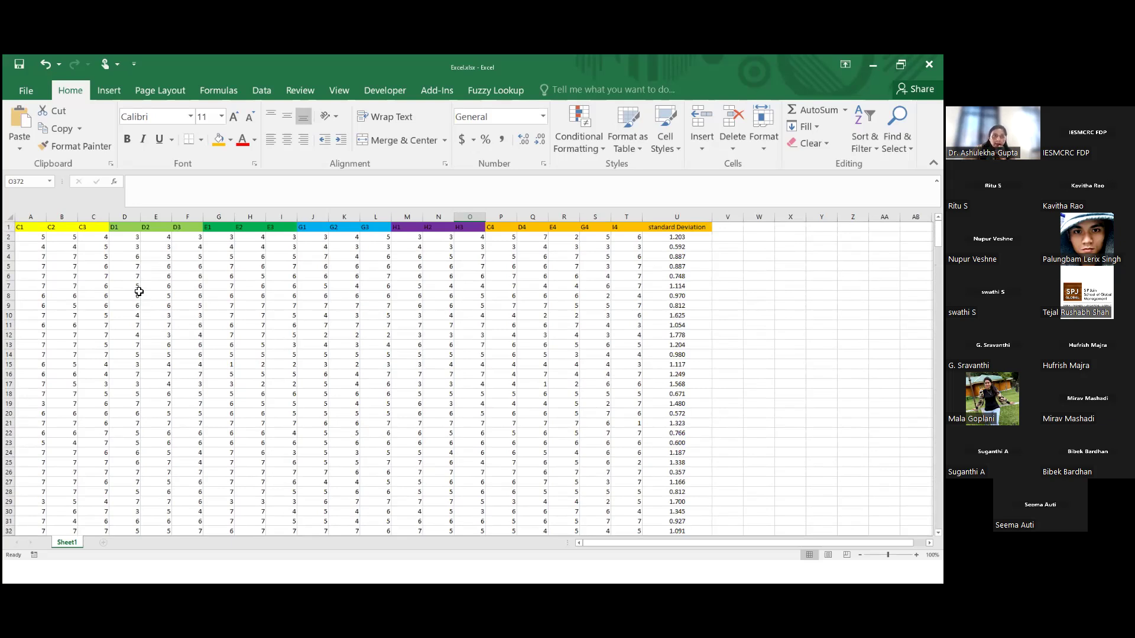
left_click(40, 276)
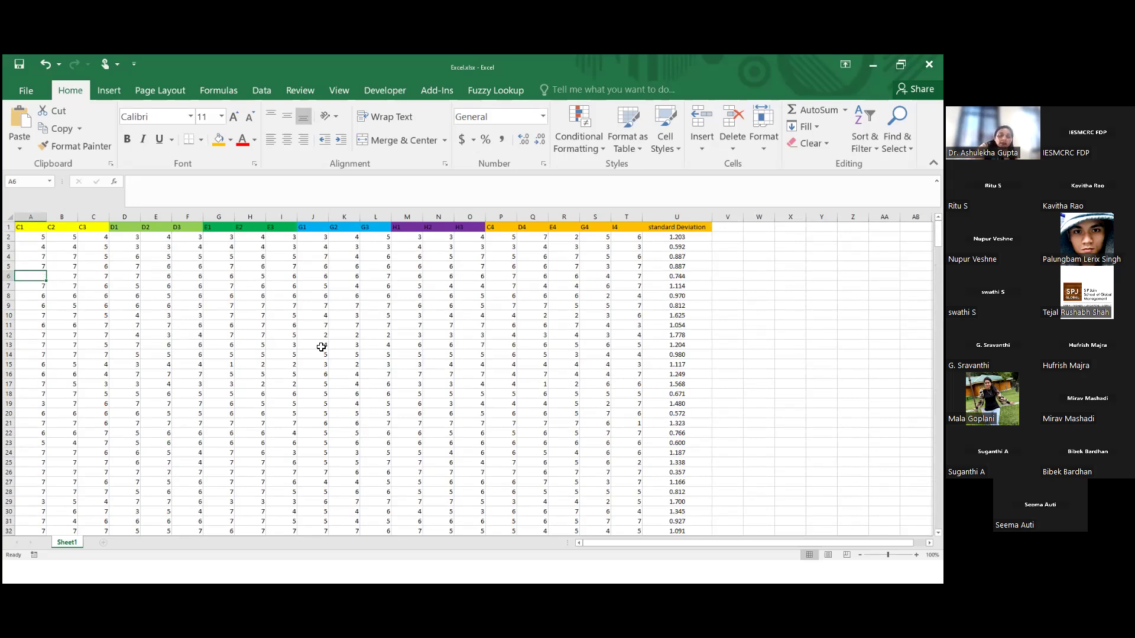
type("17")
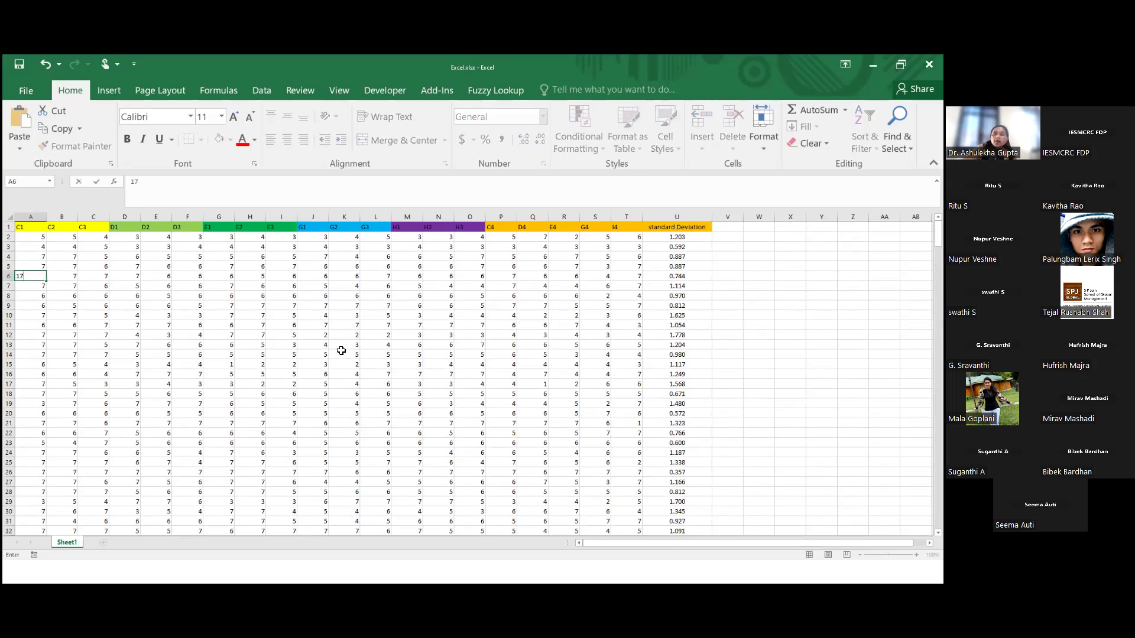
left_click(790, 296)
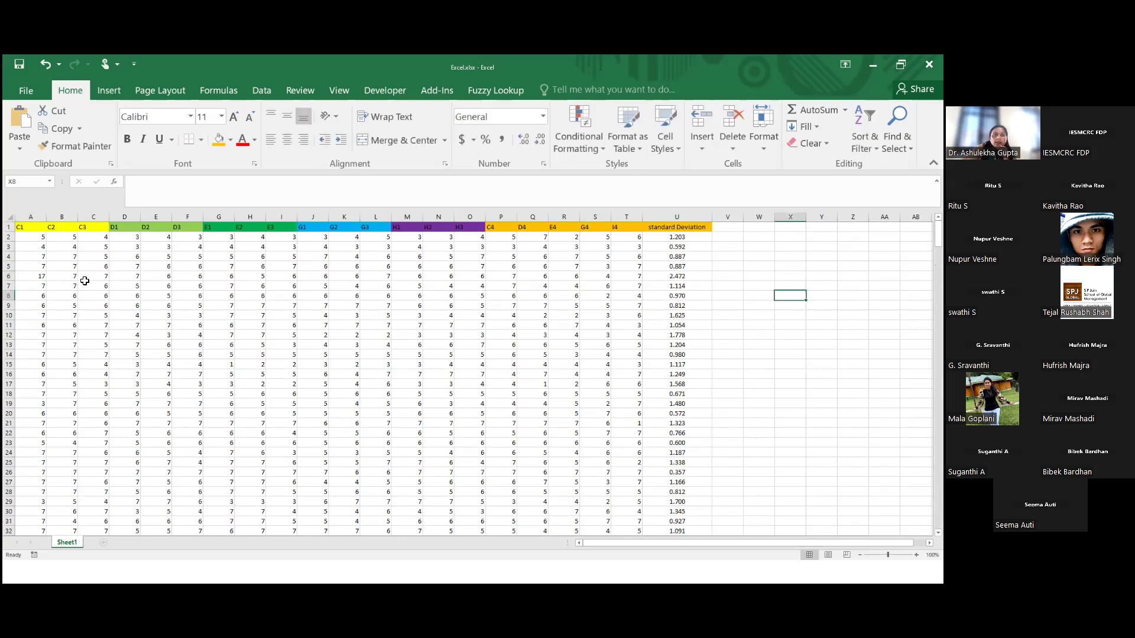
left_click(11, 278)
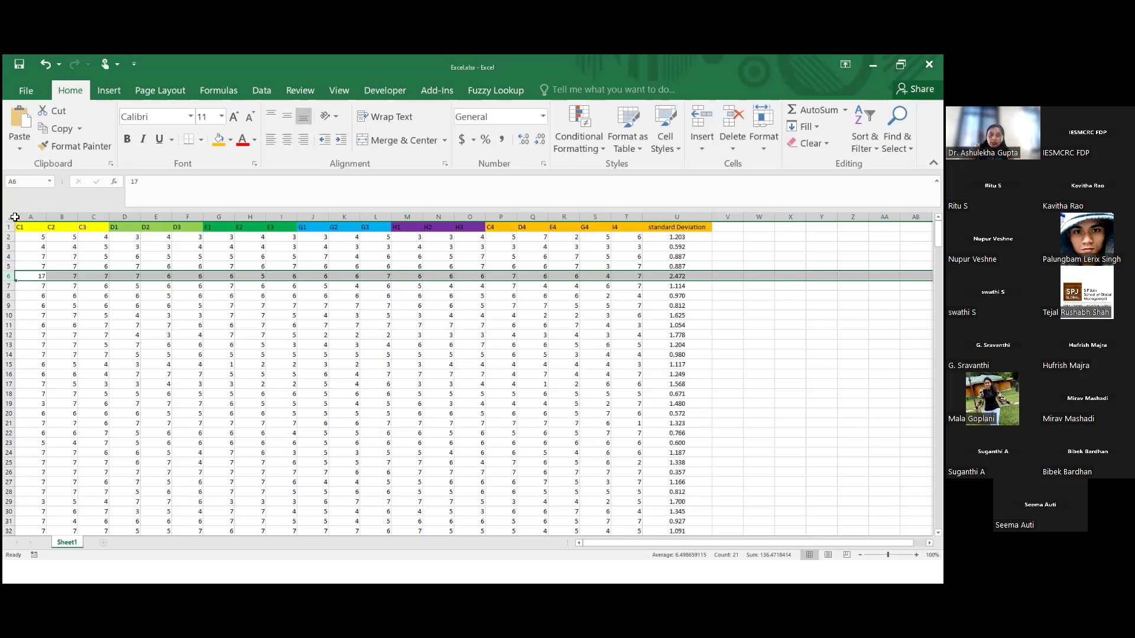
Replace the out-of-range response in cell A6 with 7
left_click(28, 278)
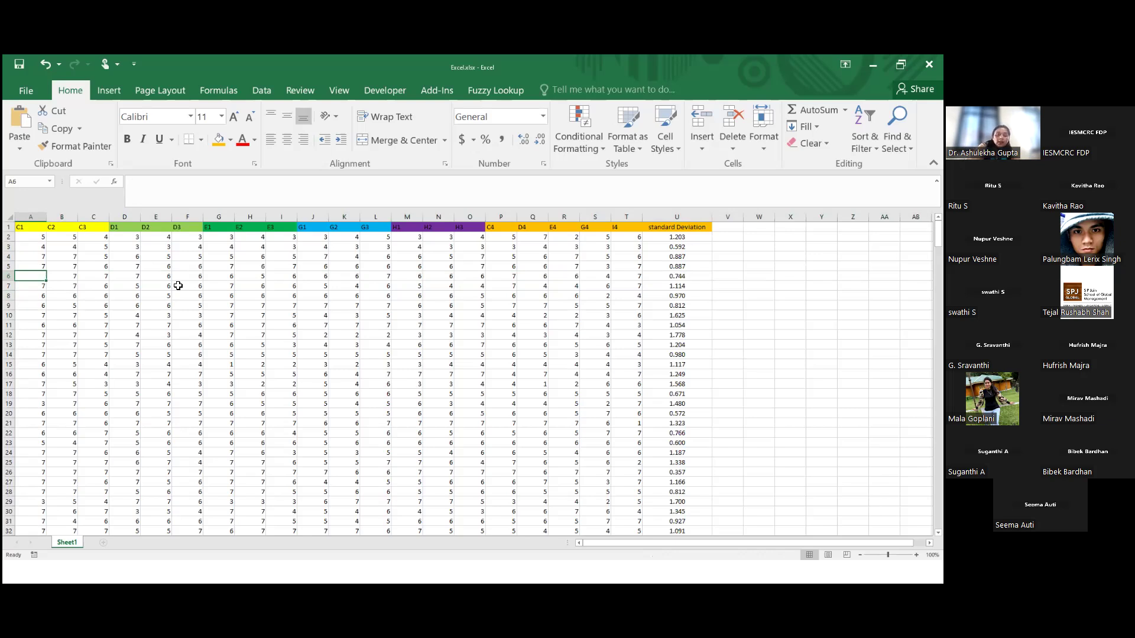
type("7")
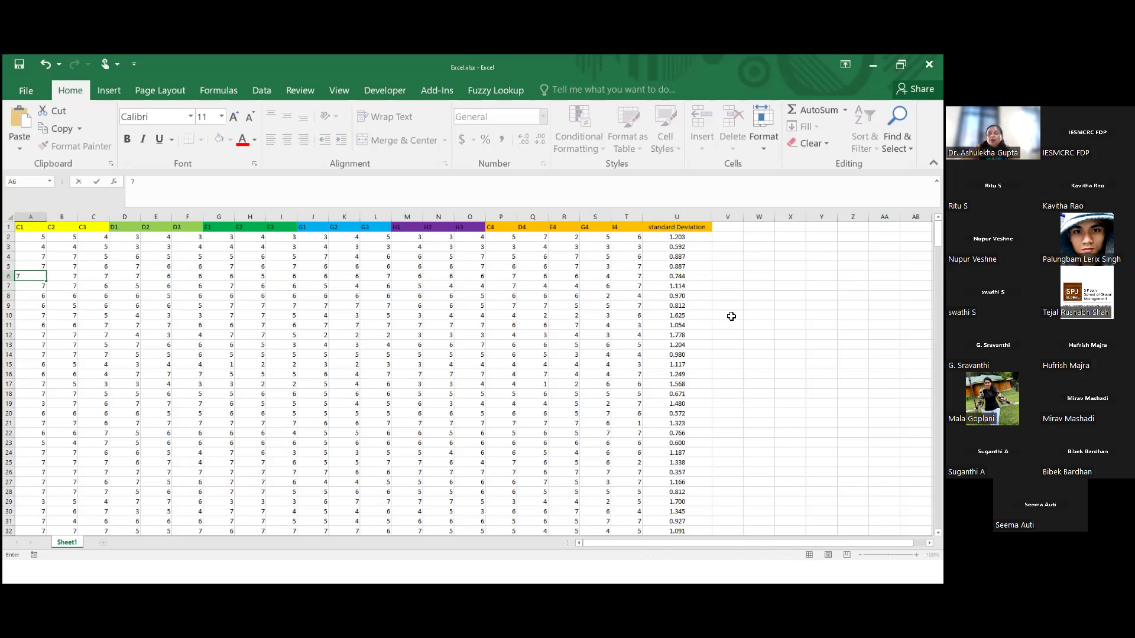
left_click(757, 316)
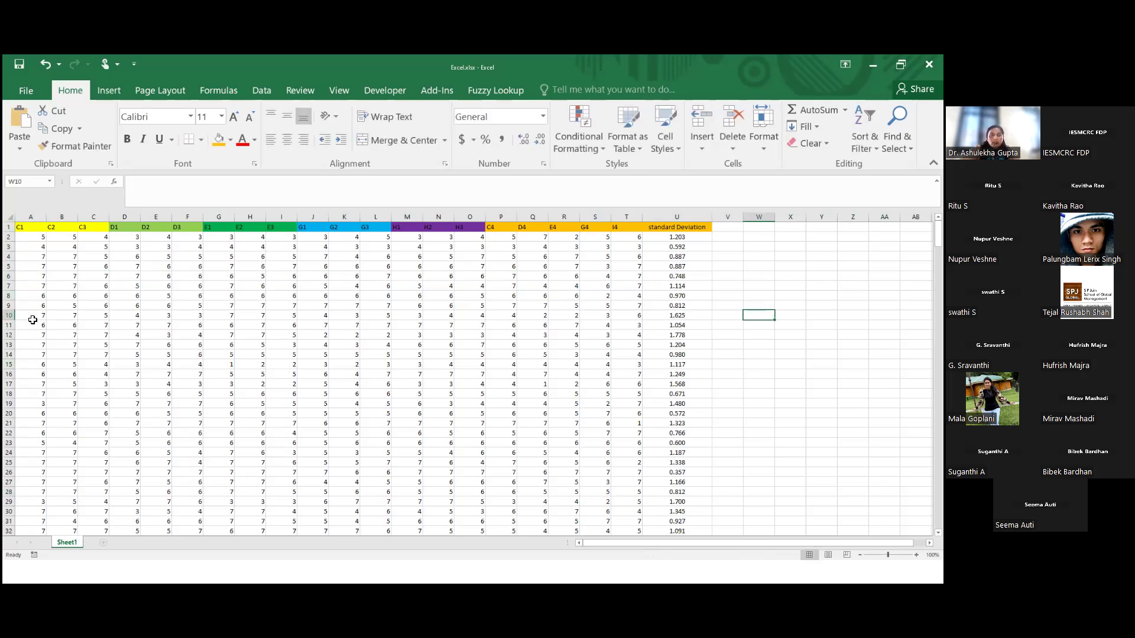
Review the cleaned responses and standard deviations through the last data row, and switch back to the presentation slide show
left_click(31, 286)
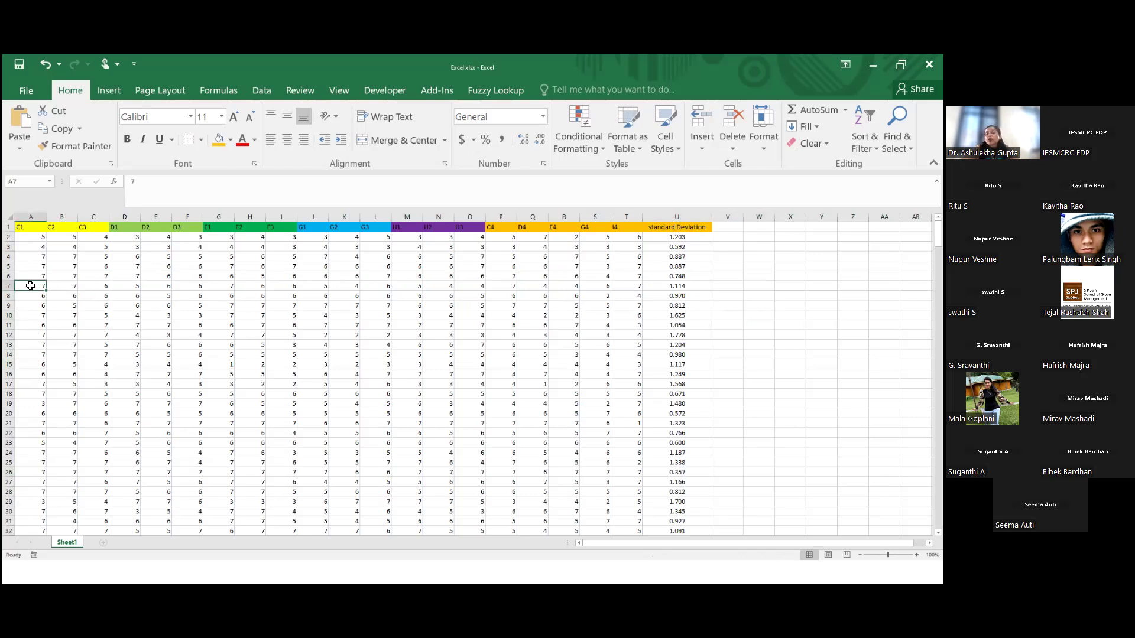
left_click(289, 336)
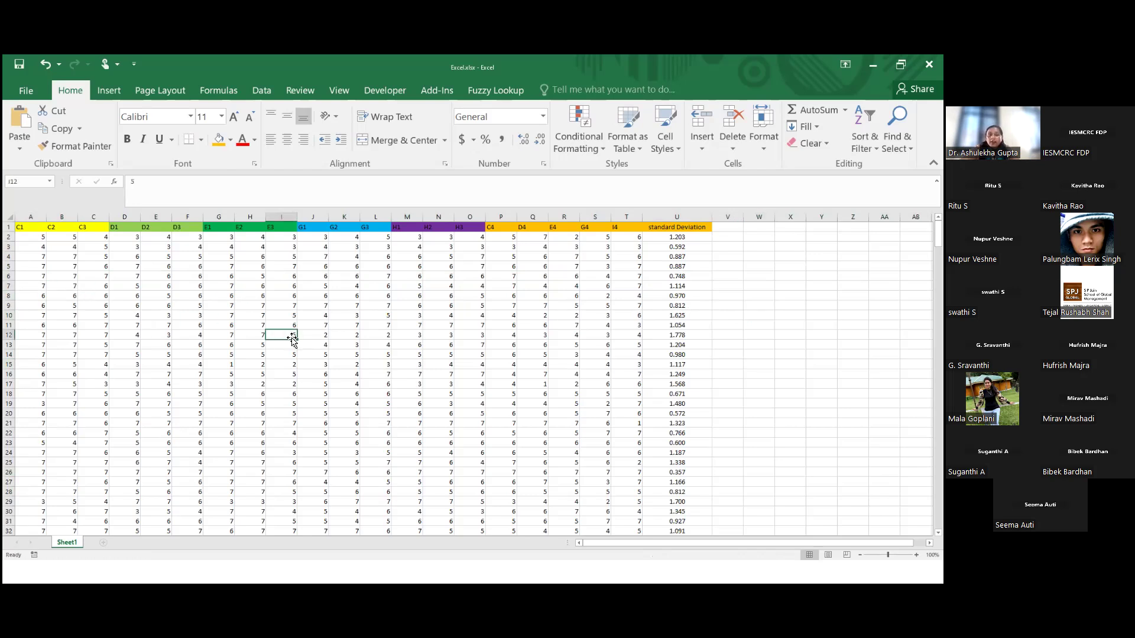
key("ctrl+Down")
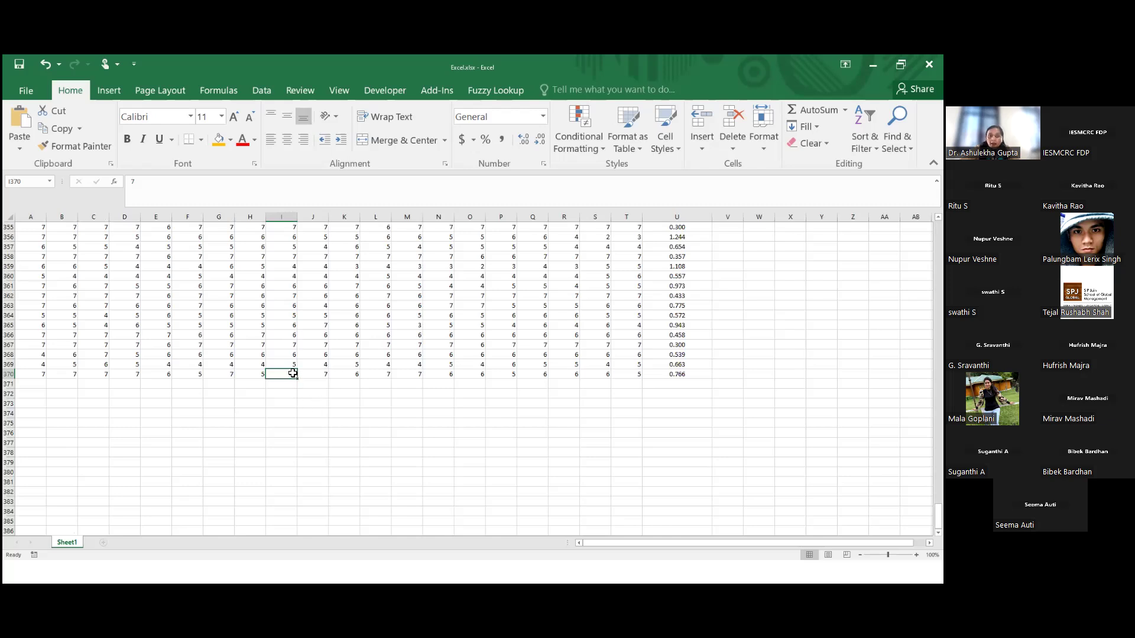
left_click(571, 411)
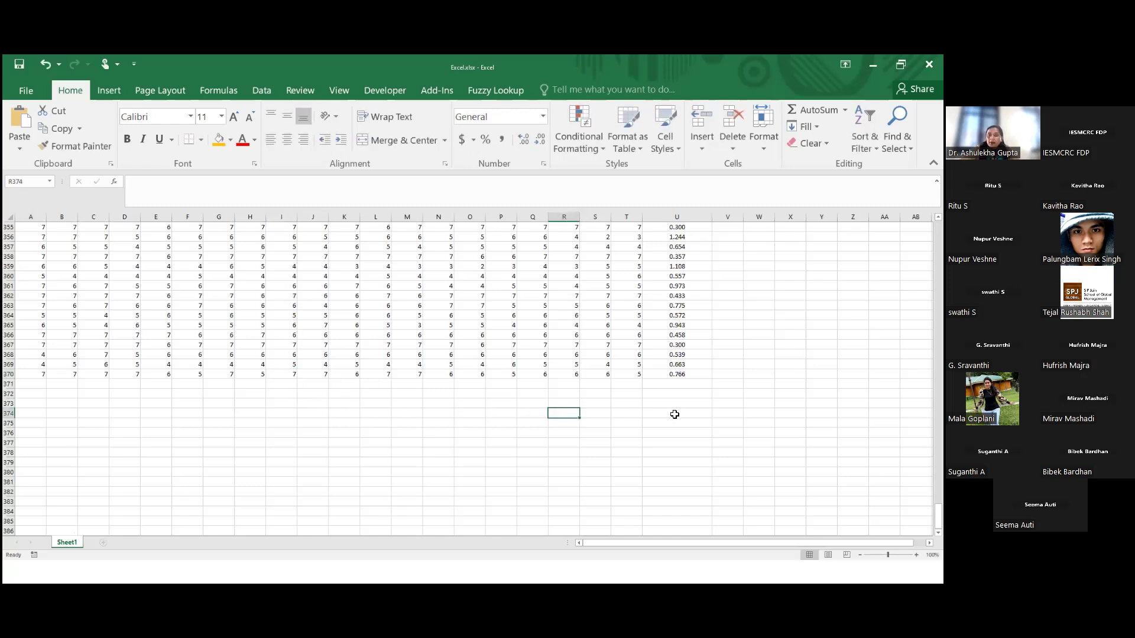
scroll(206, 293, "up", 7)
scroll(207, 294, "up", 20)
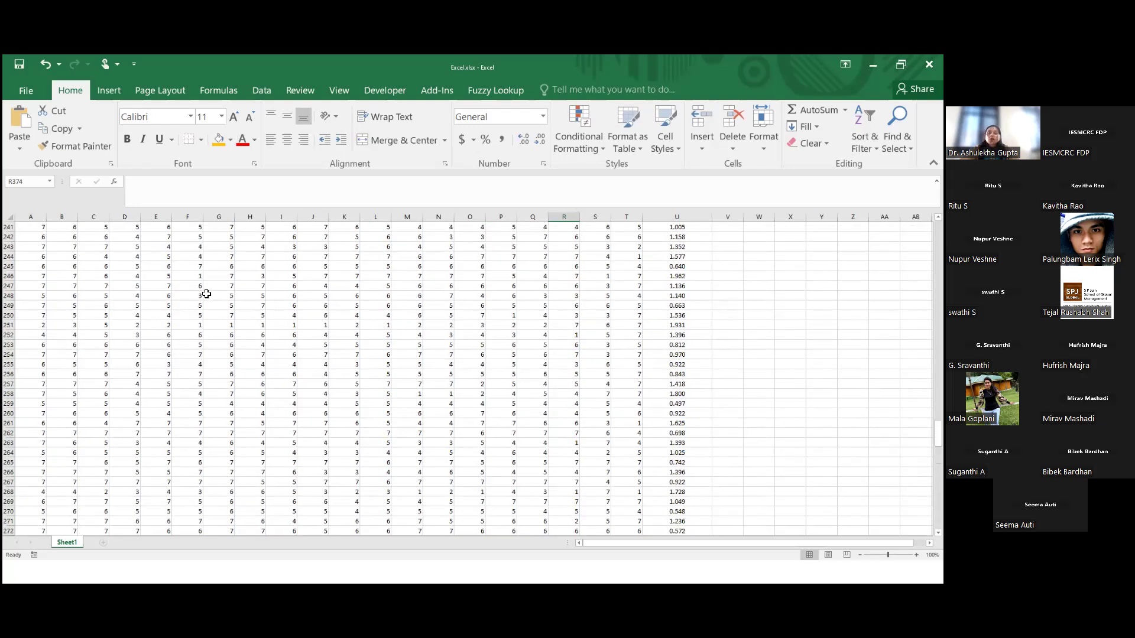
left_click(884, 385)
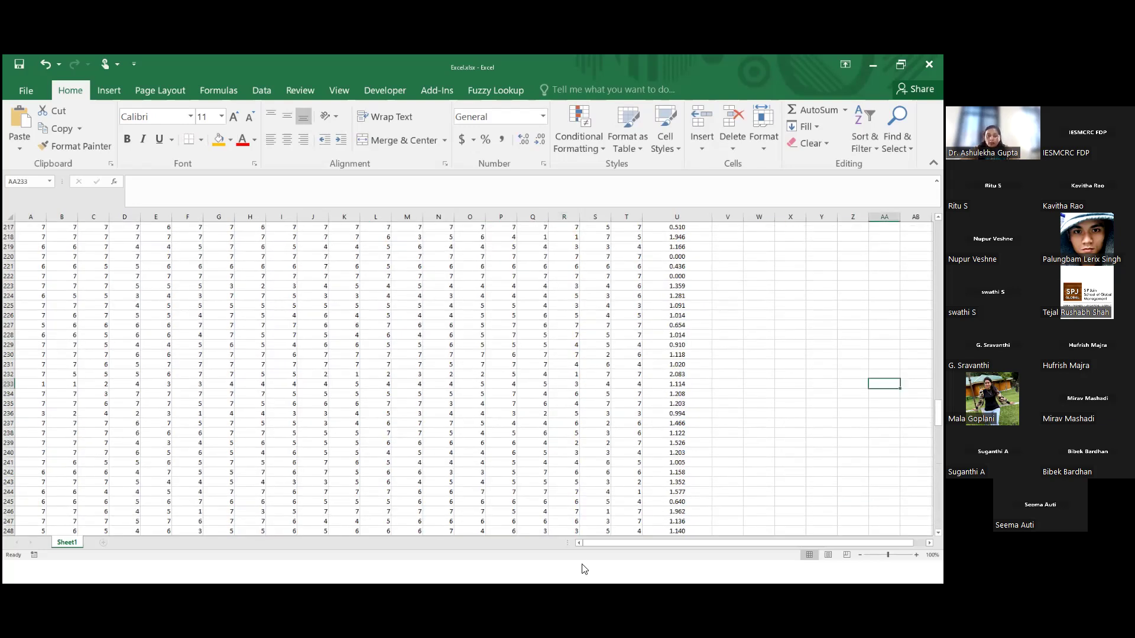
left_click(853, 393)
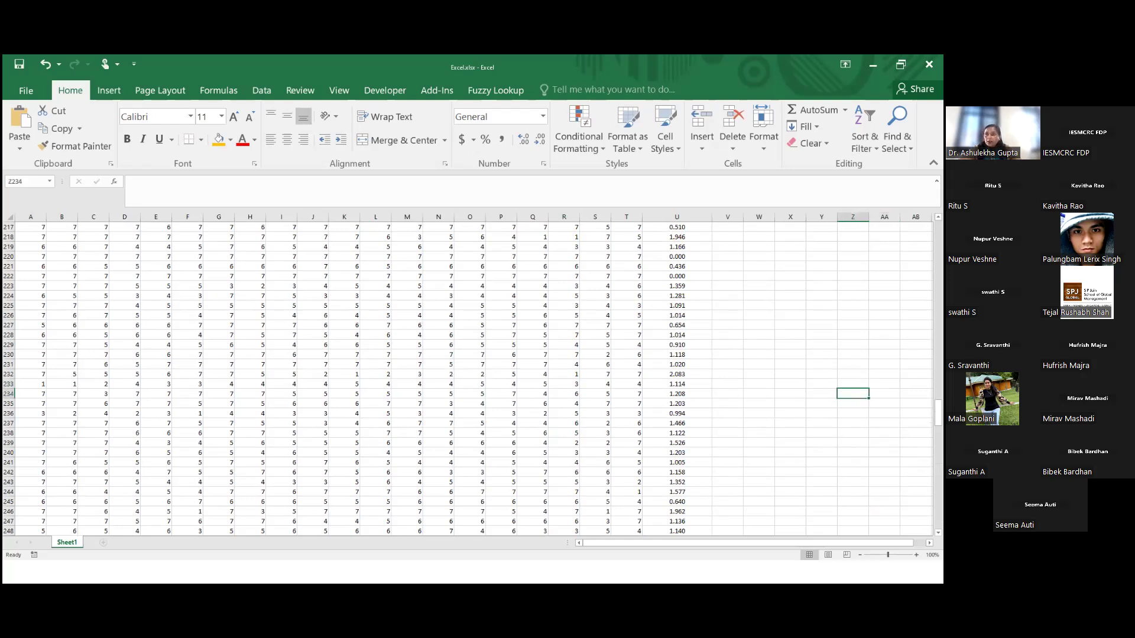
left_click(872, 65)
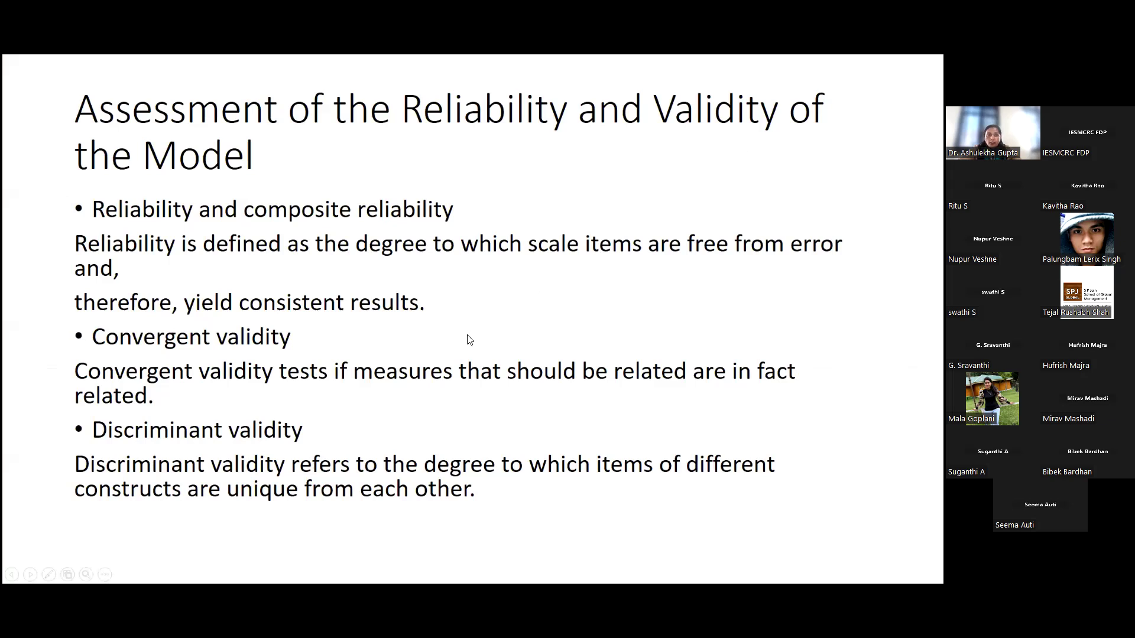